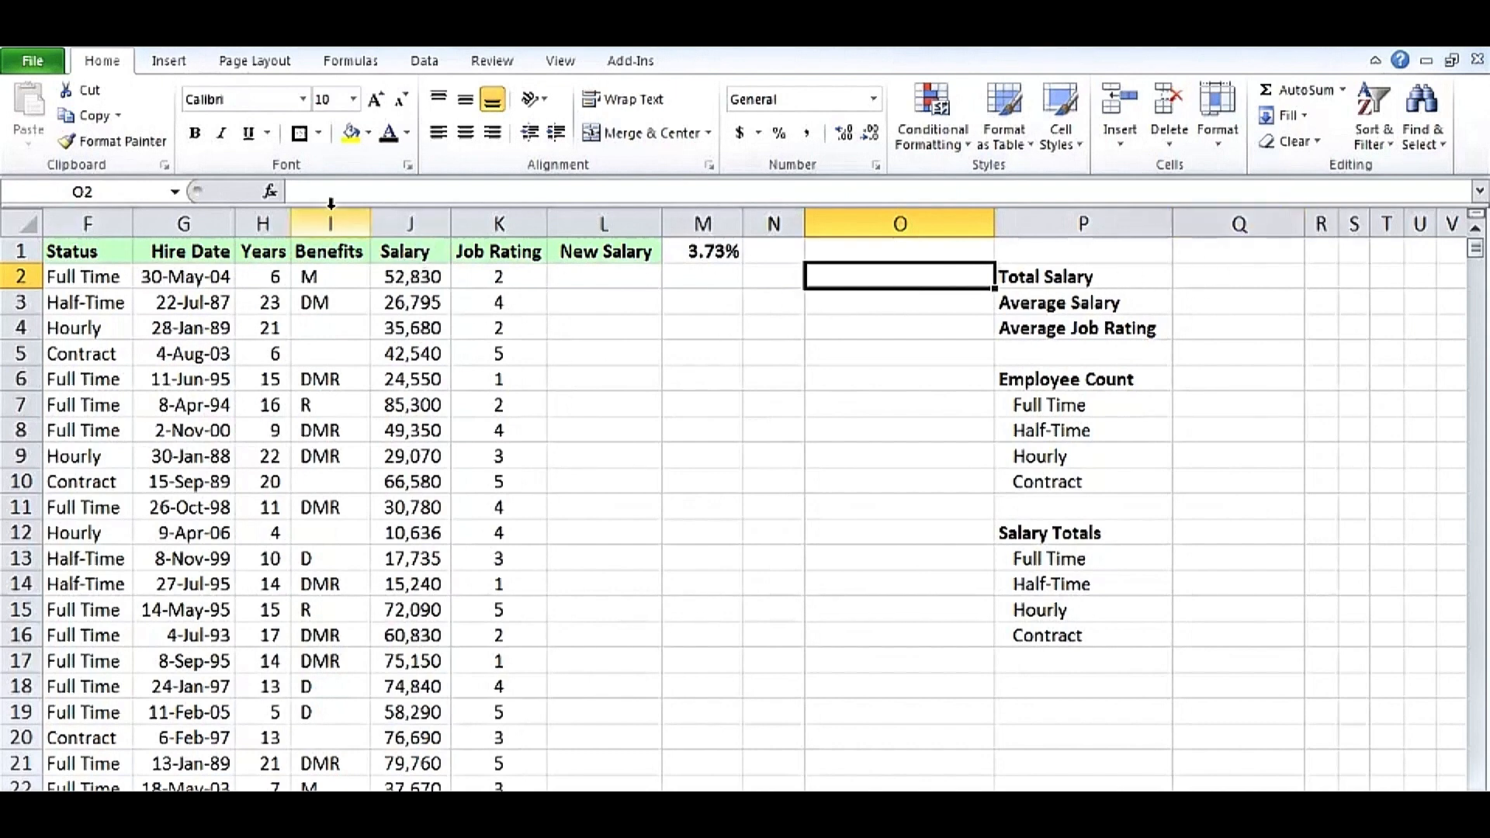
Enter an AutoSum total of the whole Salary column J in O2 beside Total Salary.
click(345, 71)
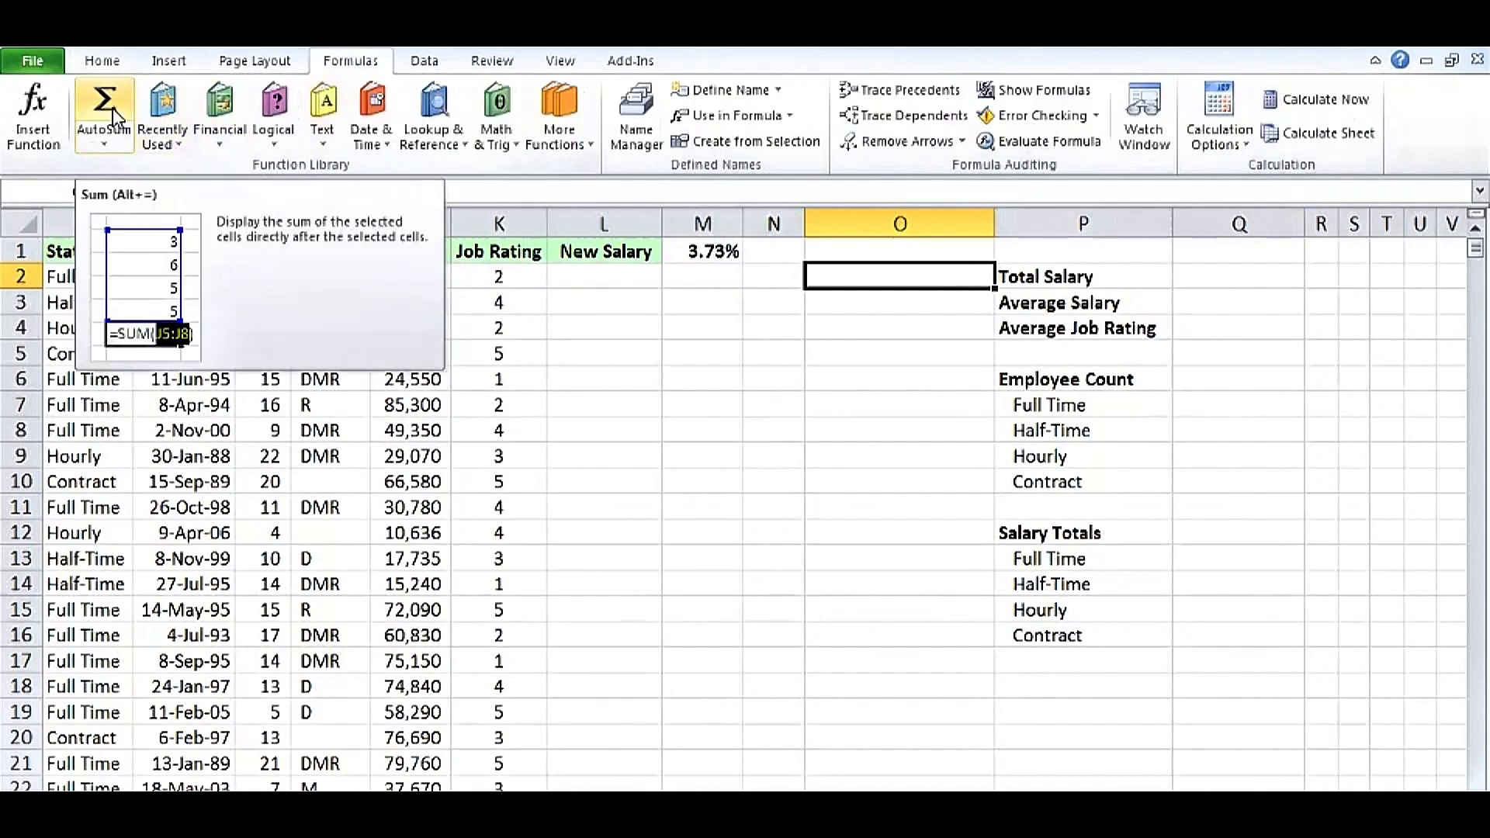
click(103, 62)
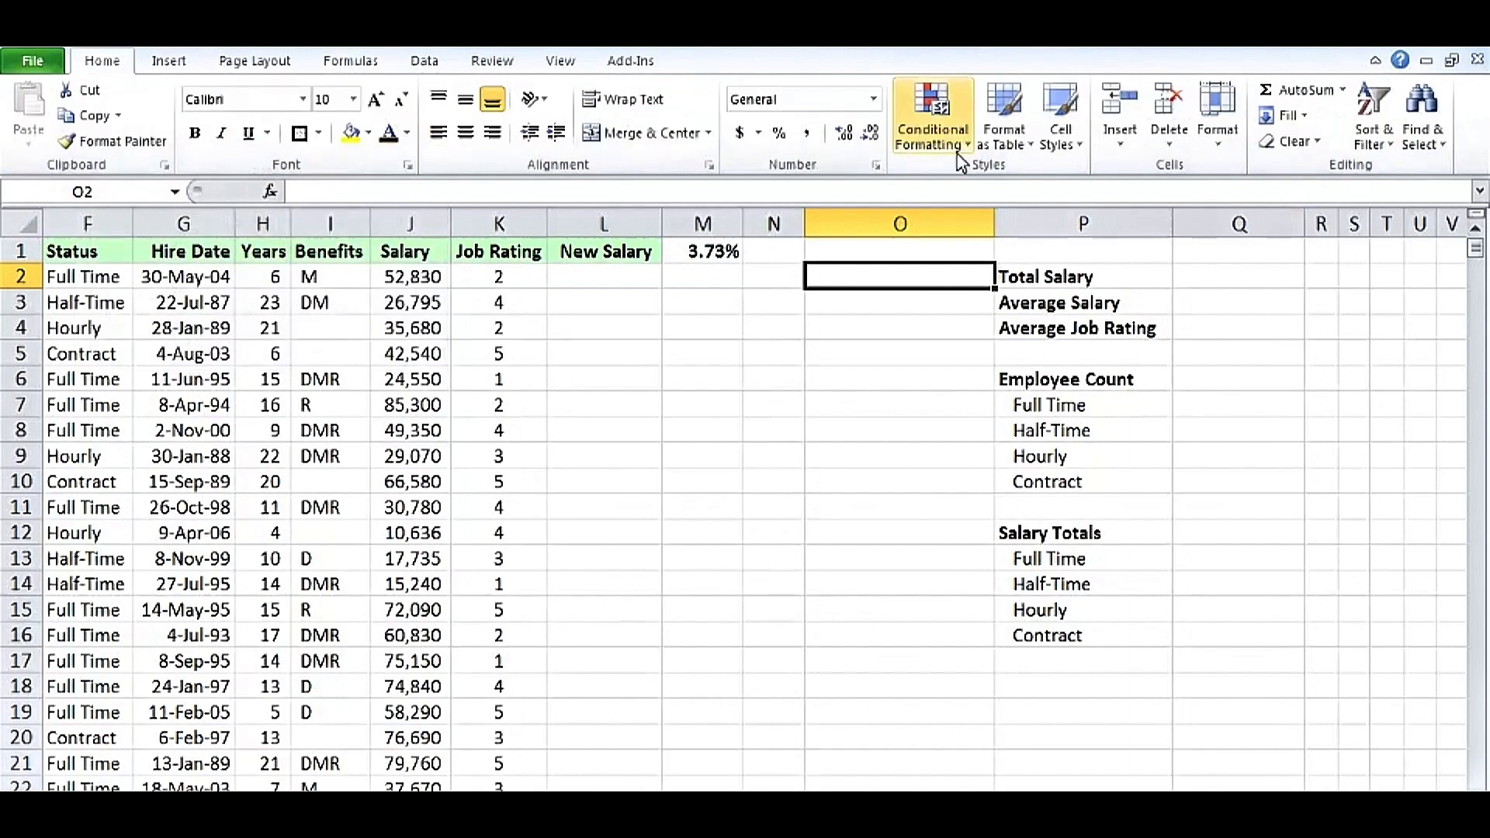
click(1312, 93)
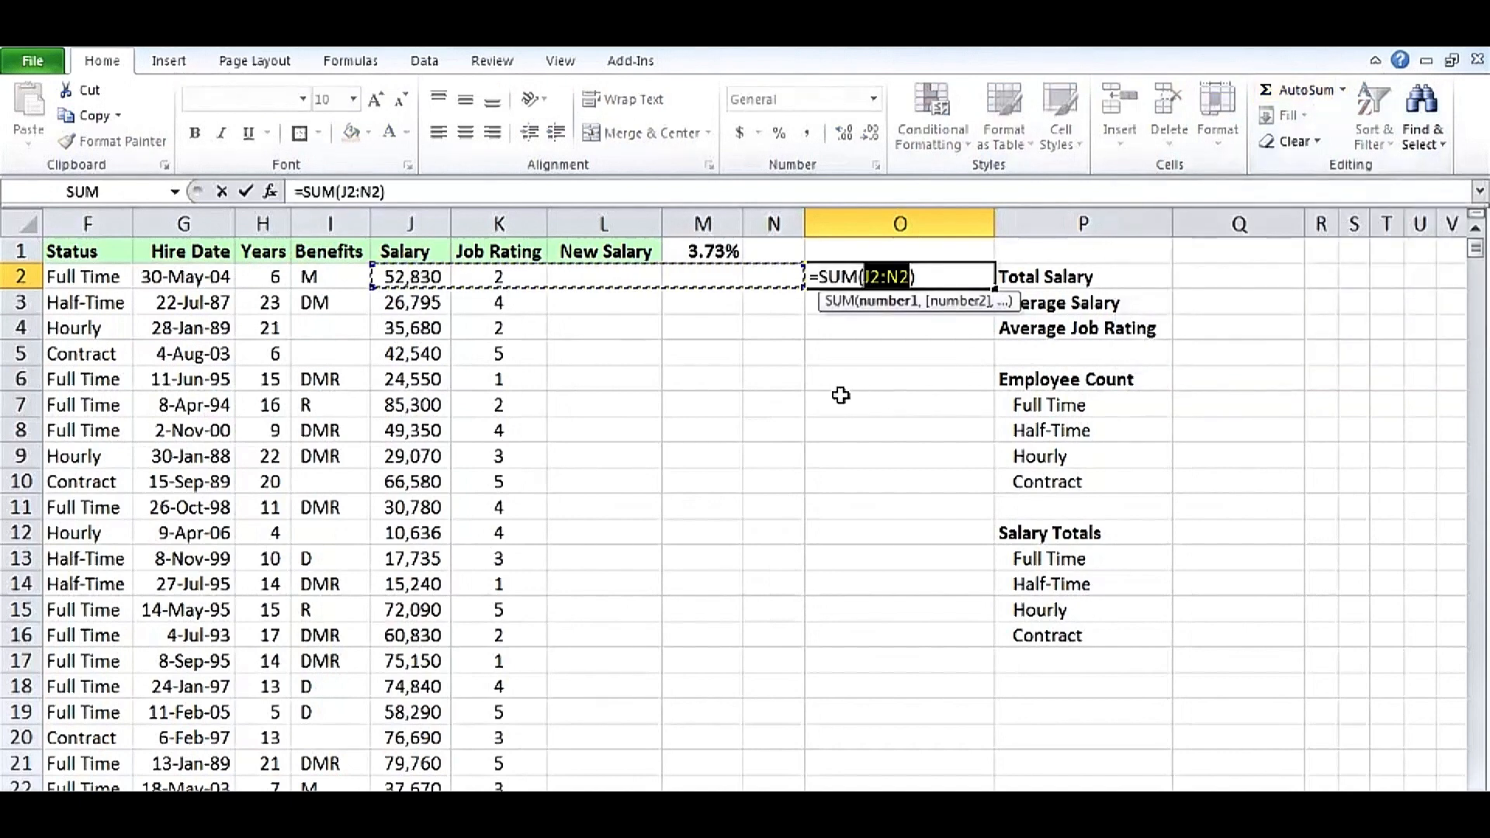
click(420, 223)
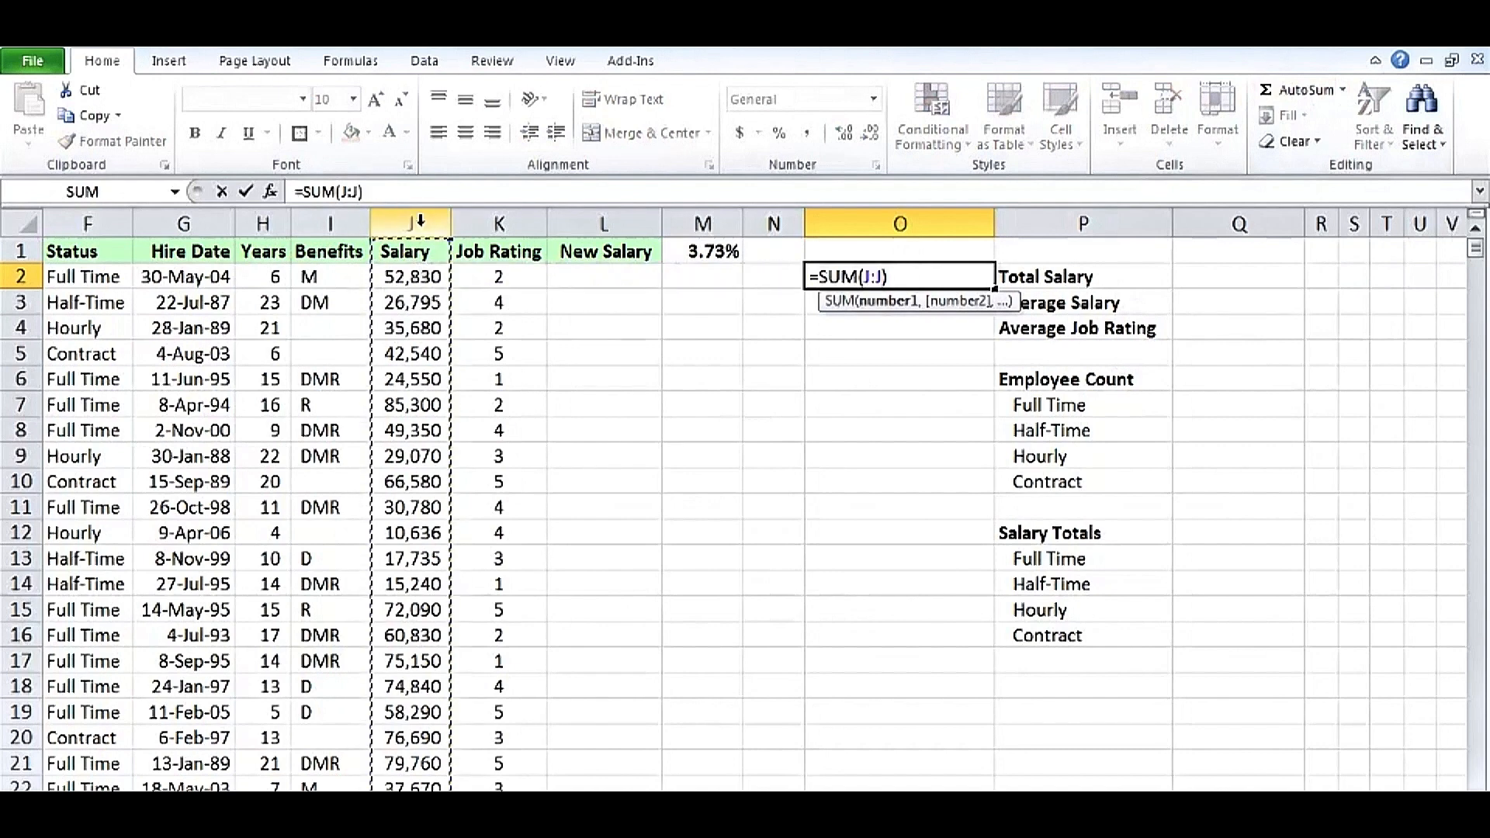
key(ctrl+Return)
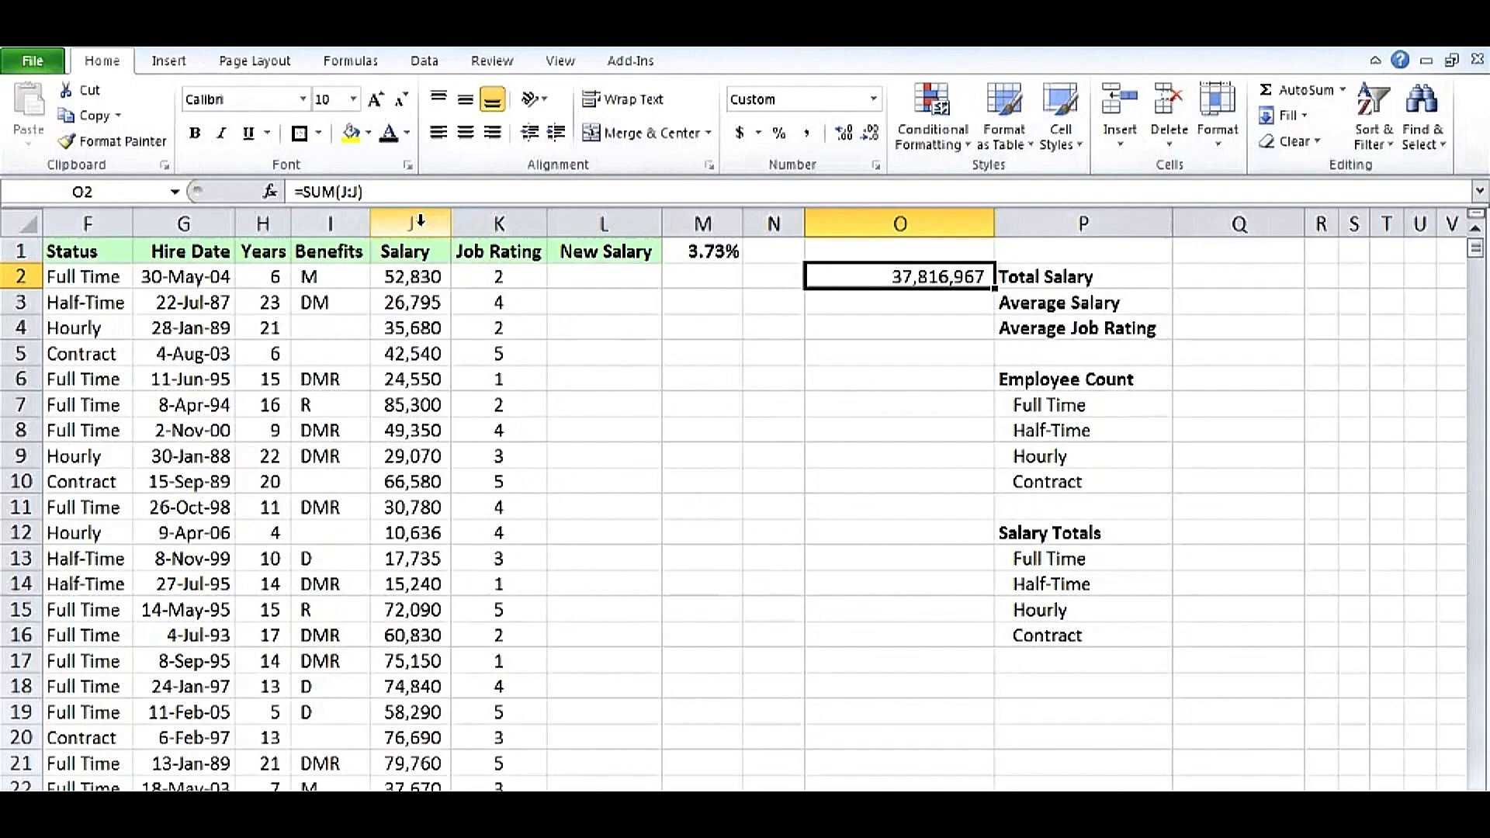
Enter an AVERAGE of the whole Salary column J in O3 for Average Salary.
click(912, 302)
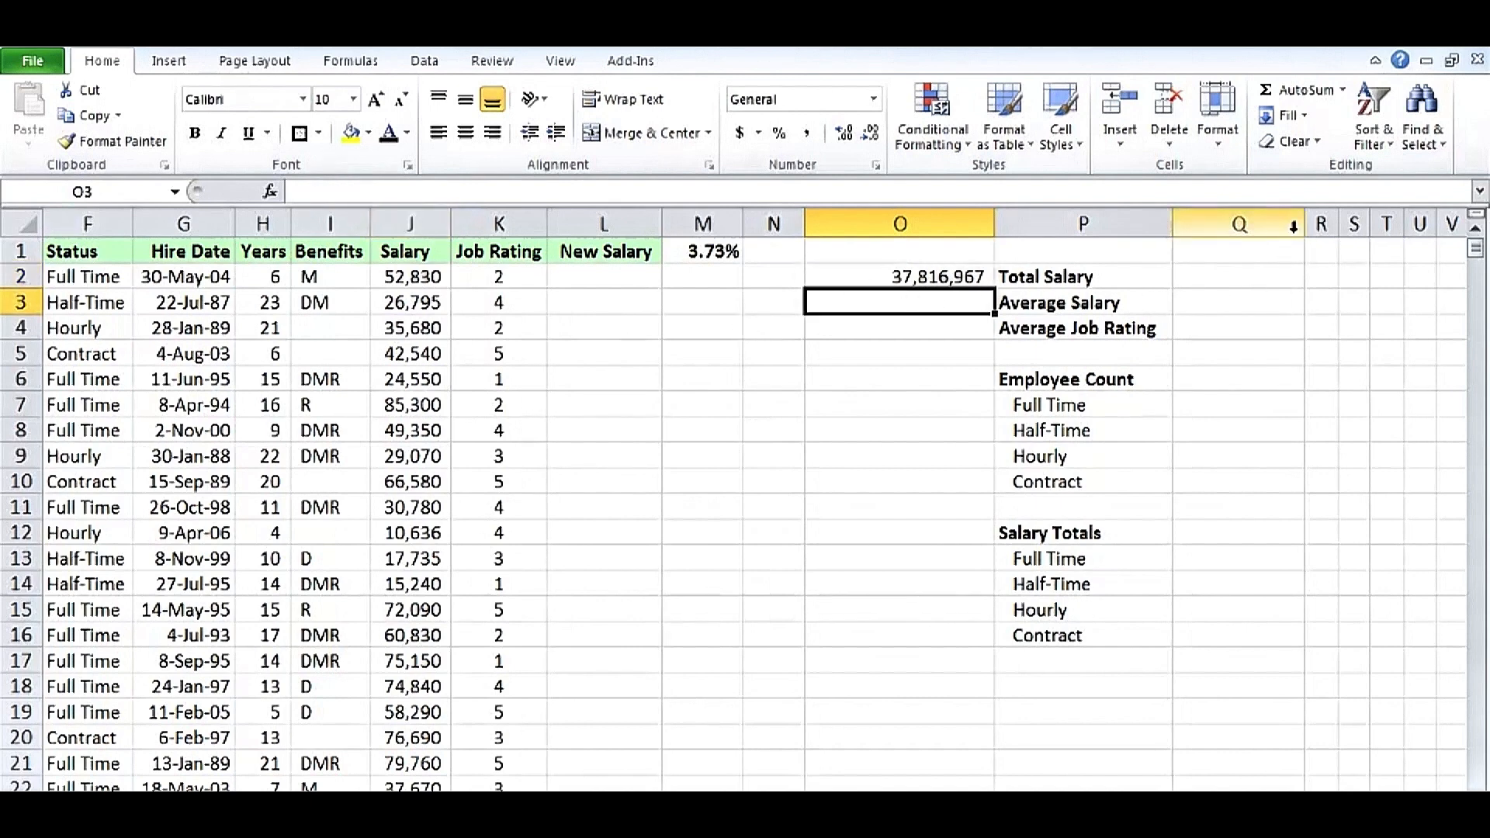
click(1344, 90)
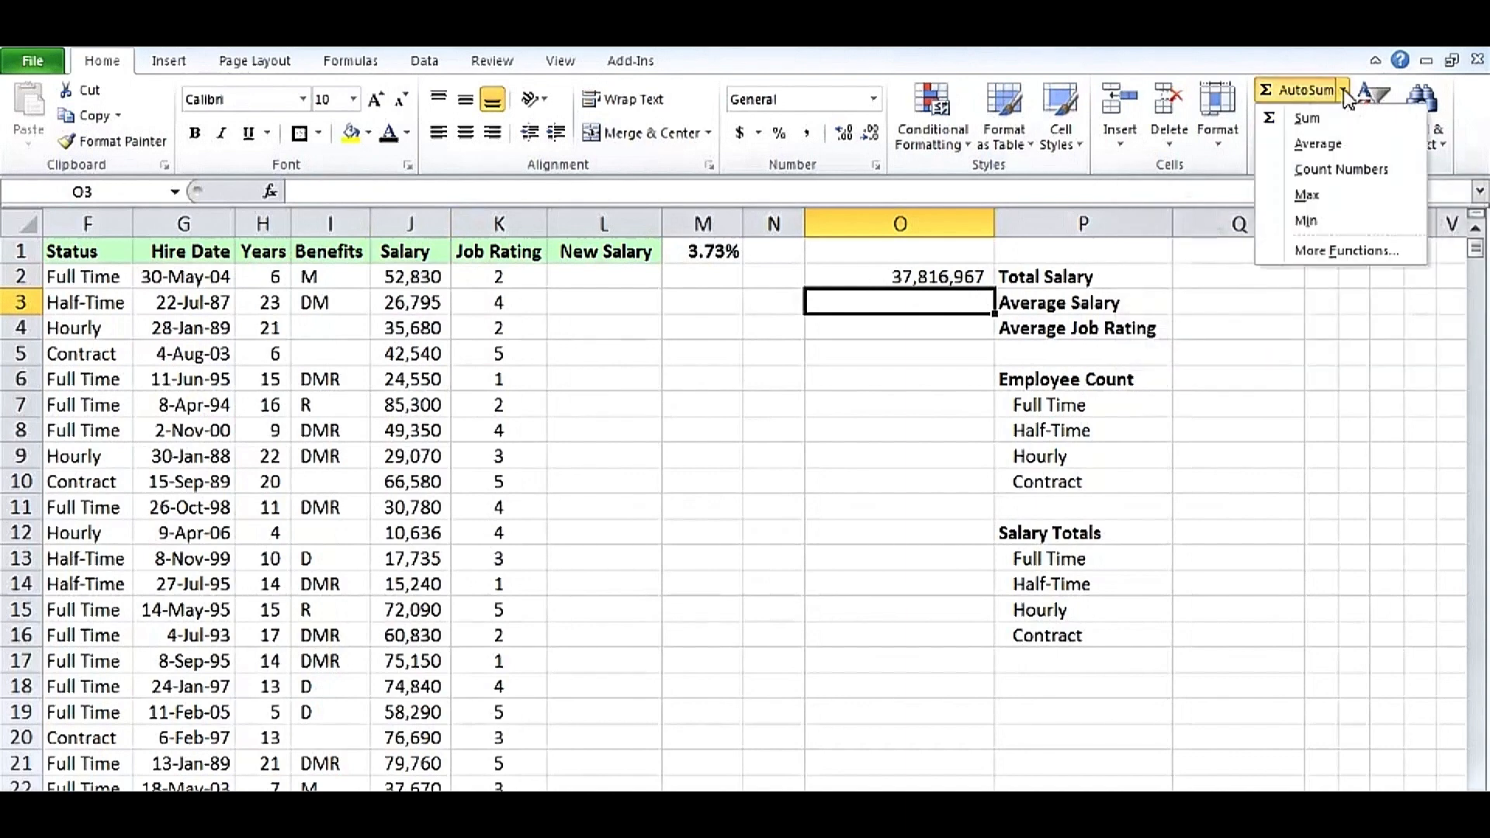
click(1319, 144)
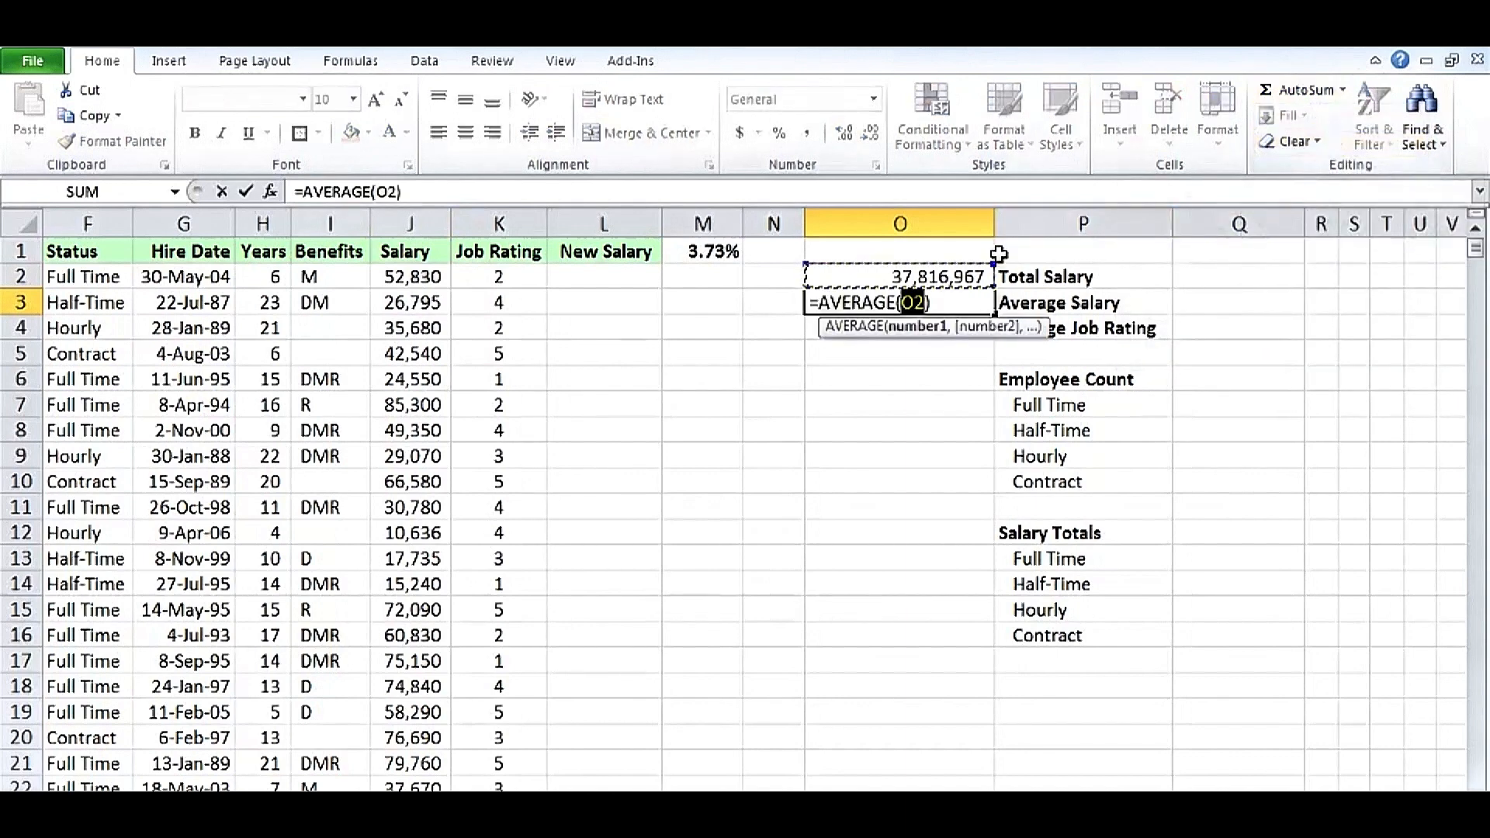
click(426, 223)
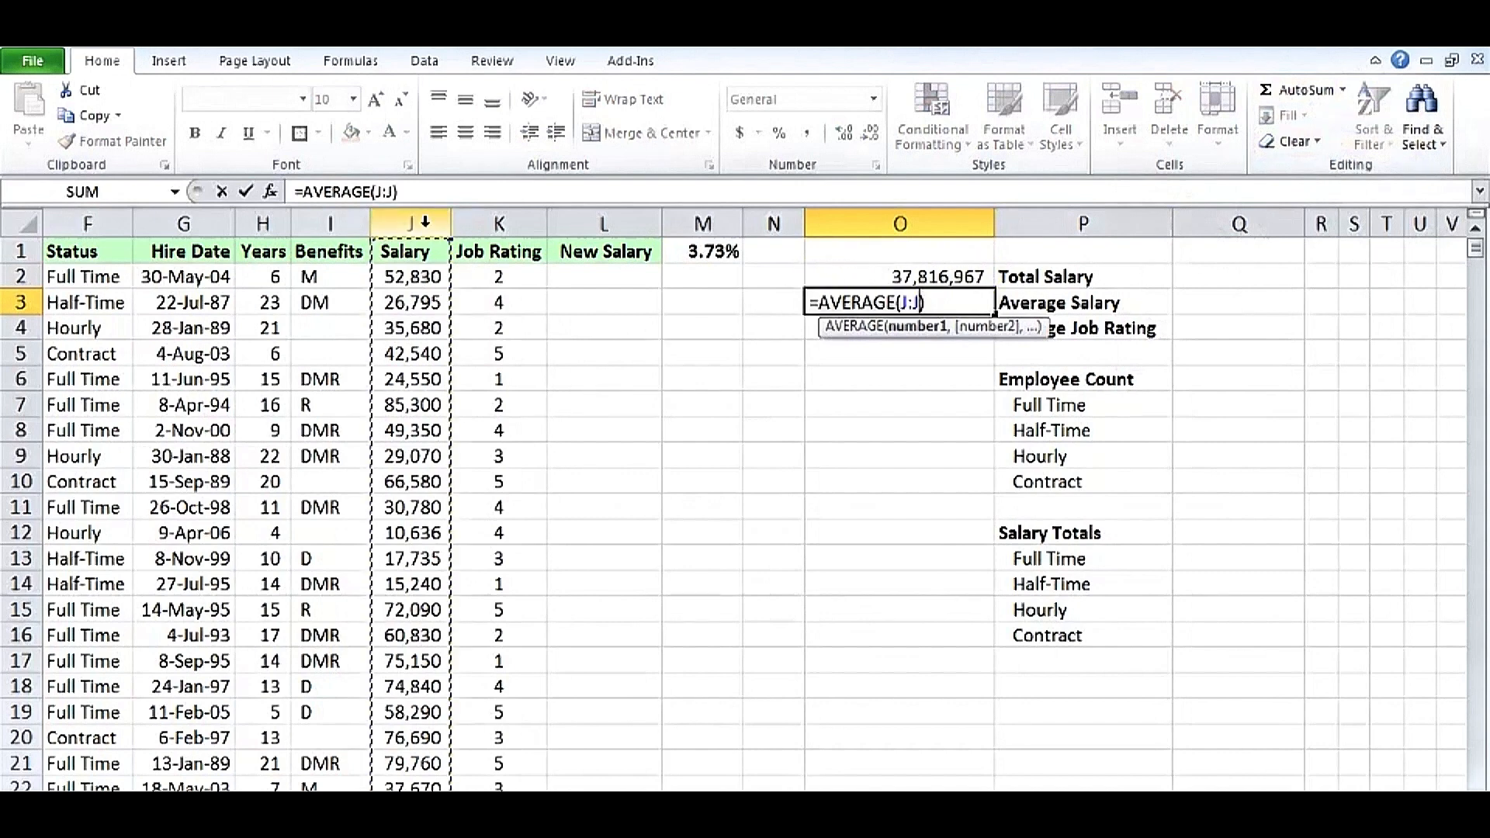
key(ctrl+Return)
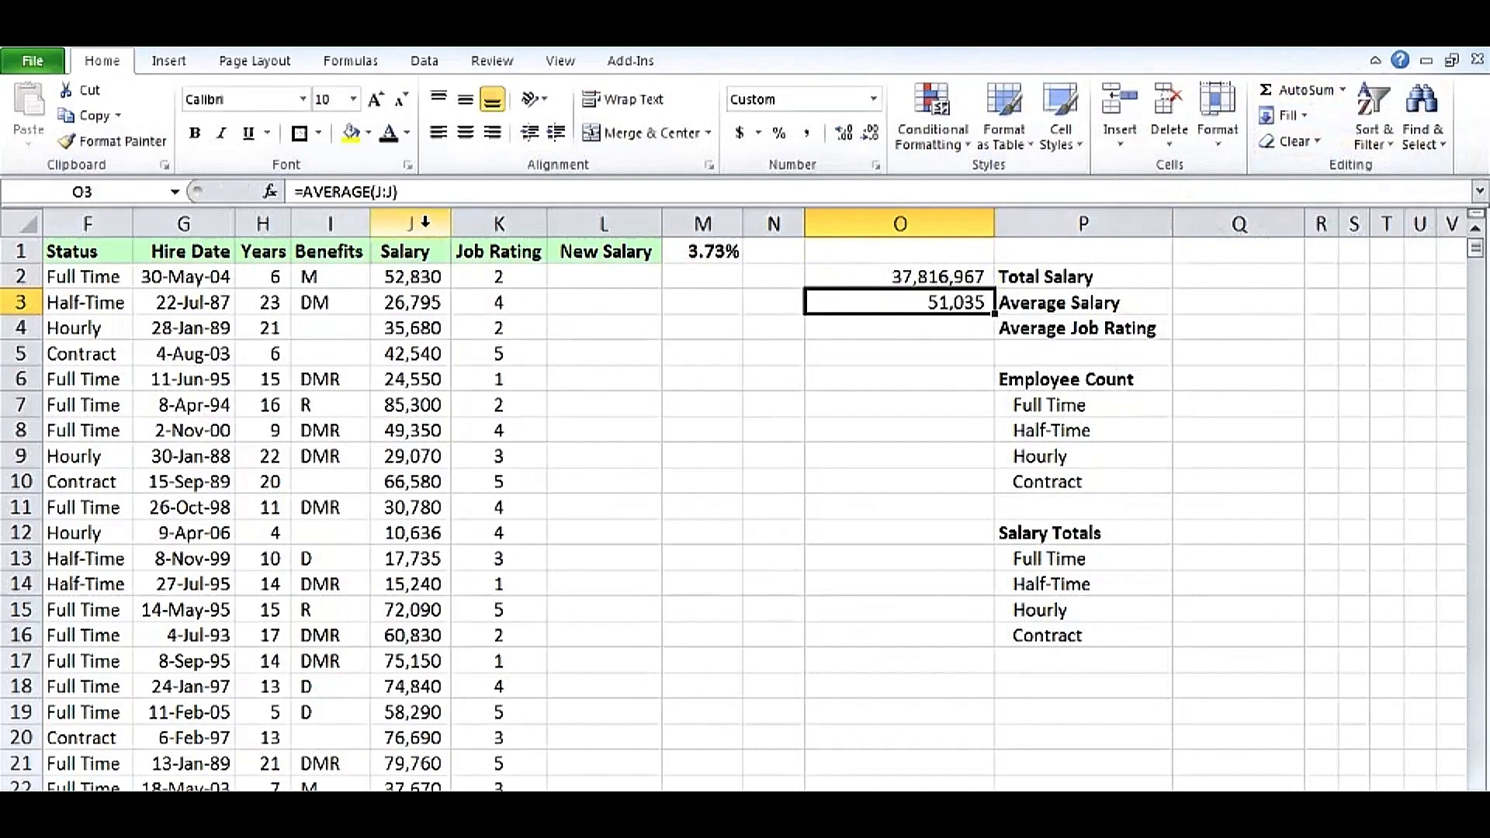
Enter an AVERAGE of the whole Job Rating column K in O4 for Average Job Rating.
click(889, 329)
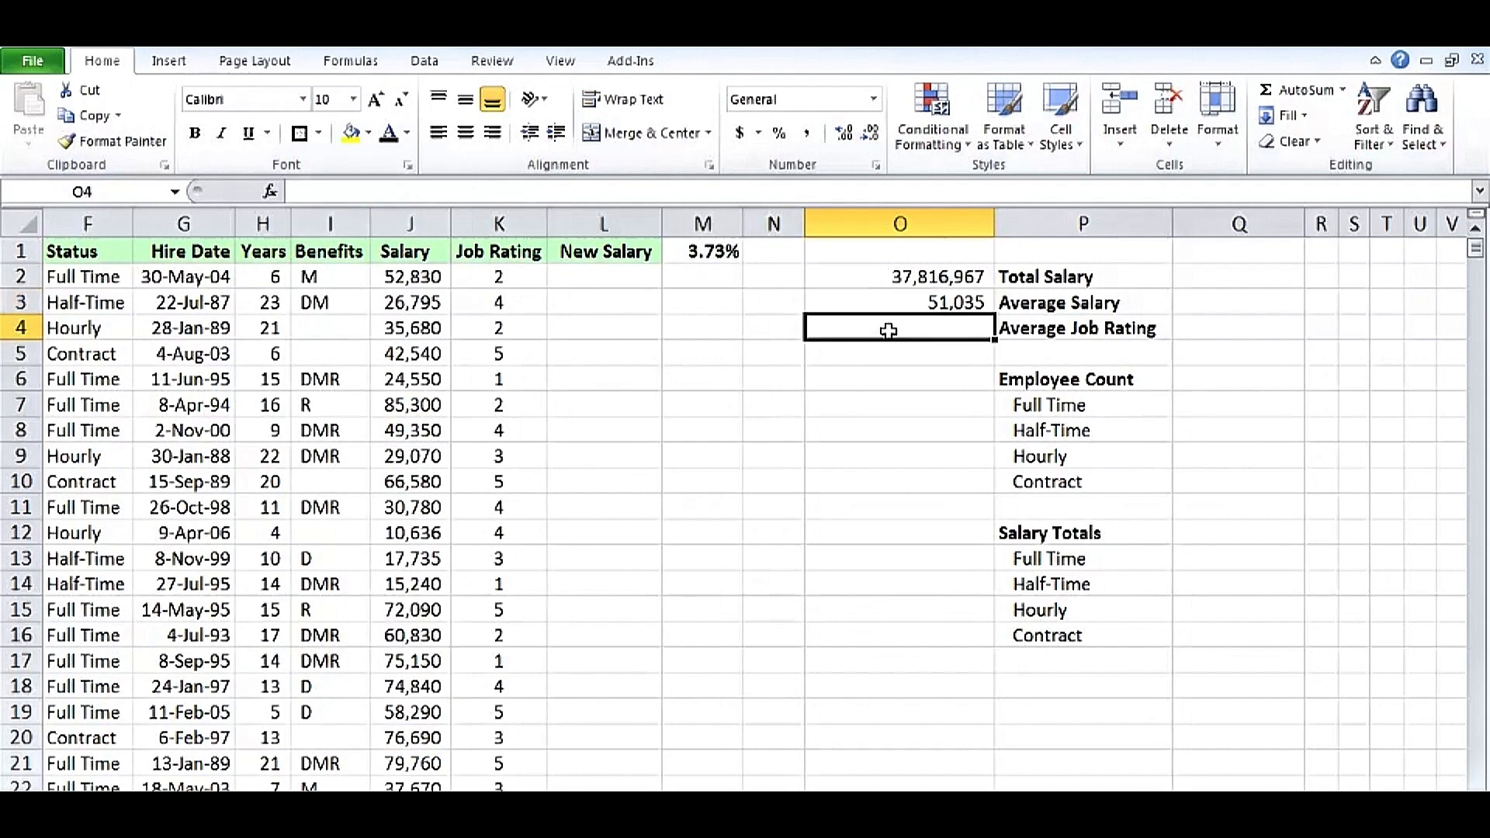
click(1344, 92)
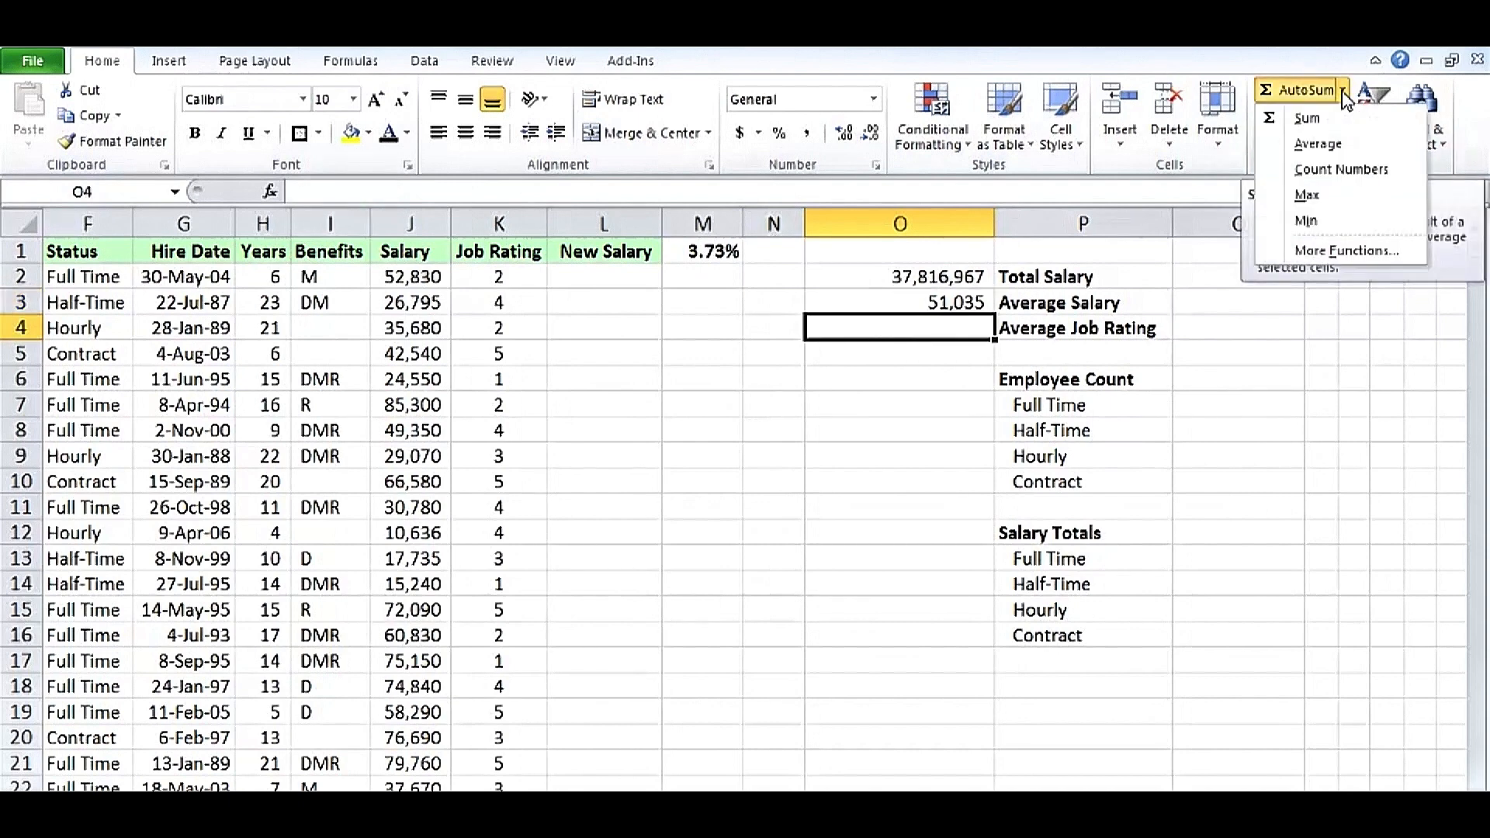
click(1318, 144)
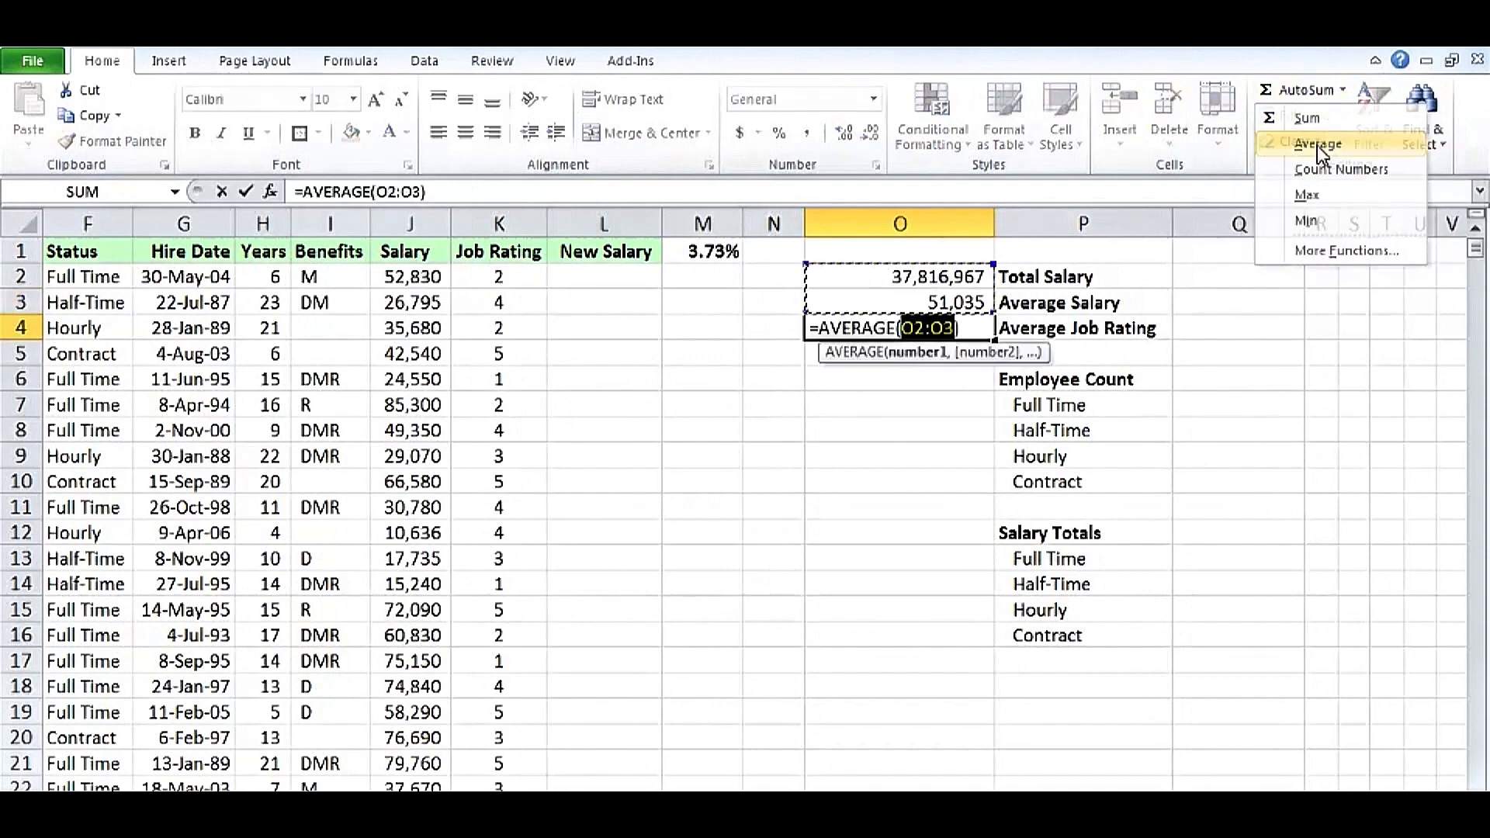
click(499, 223)
key(ctrl+Return)
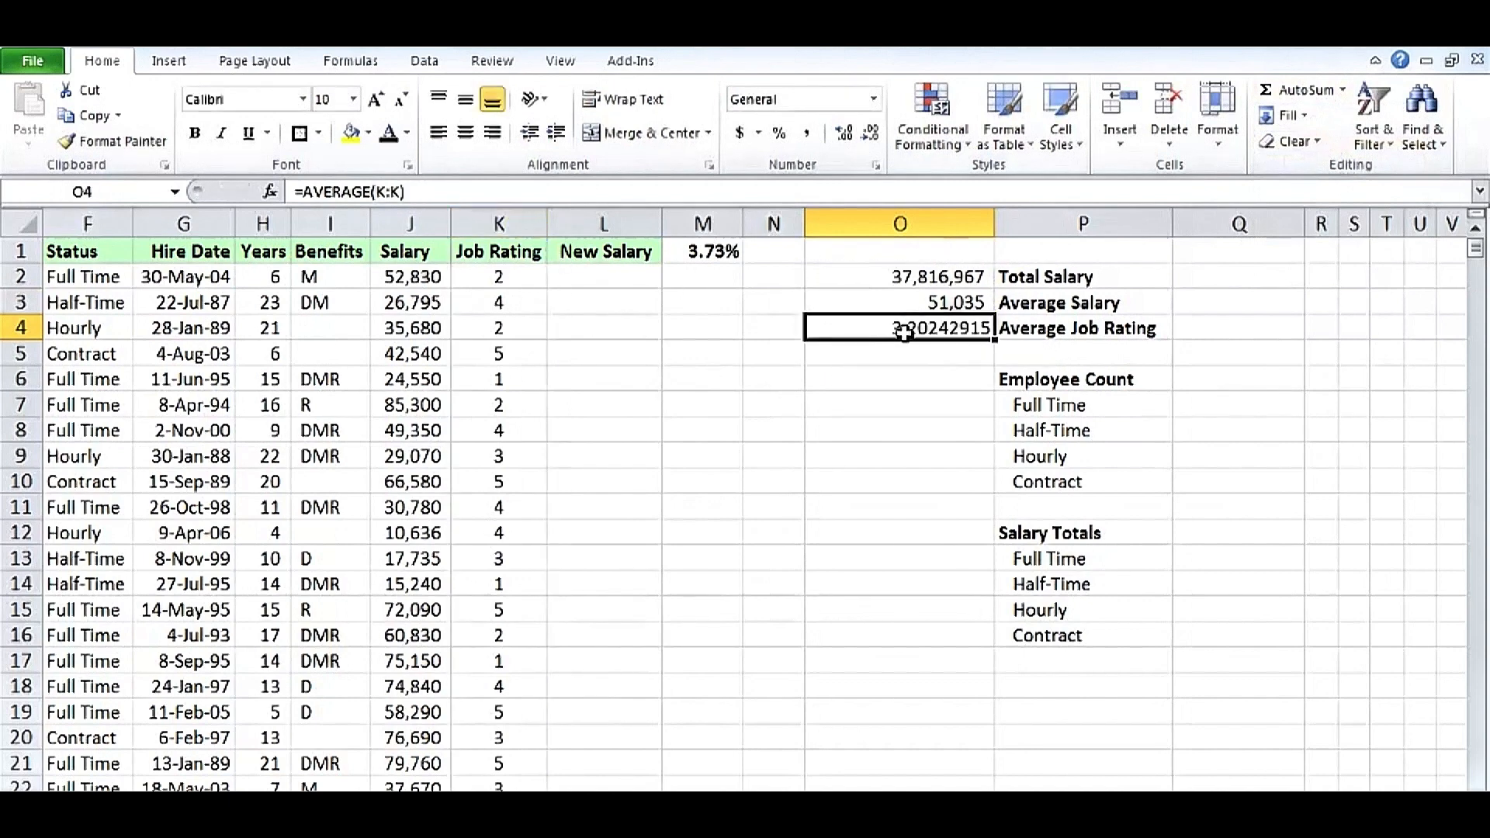
Format the average job rating with comma style and reduce it to one decimal place.
click(811, 137)
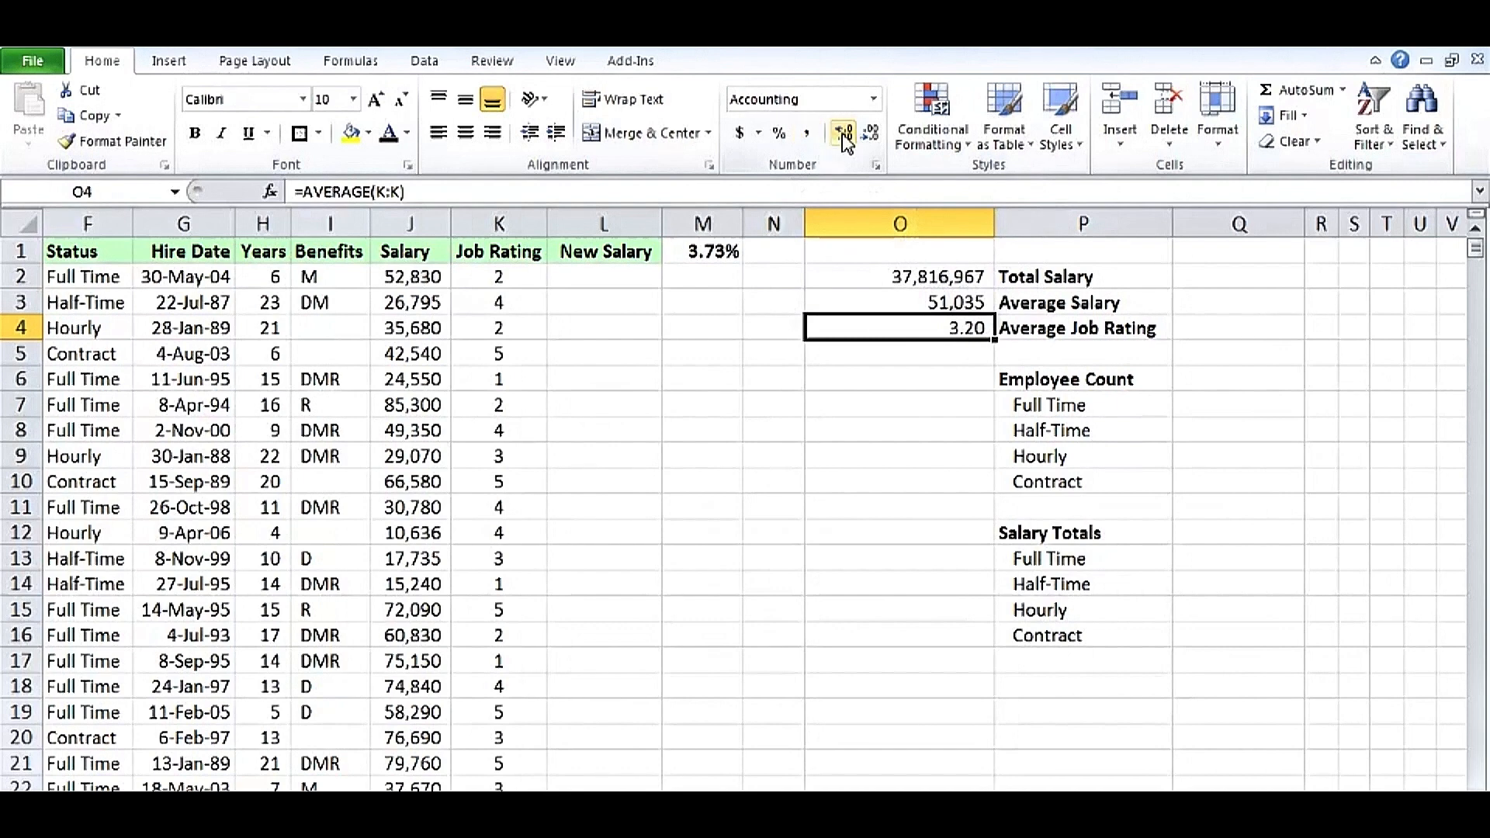
click(844, 134)
click(869, 138)
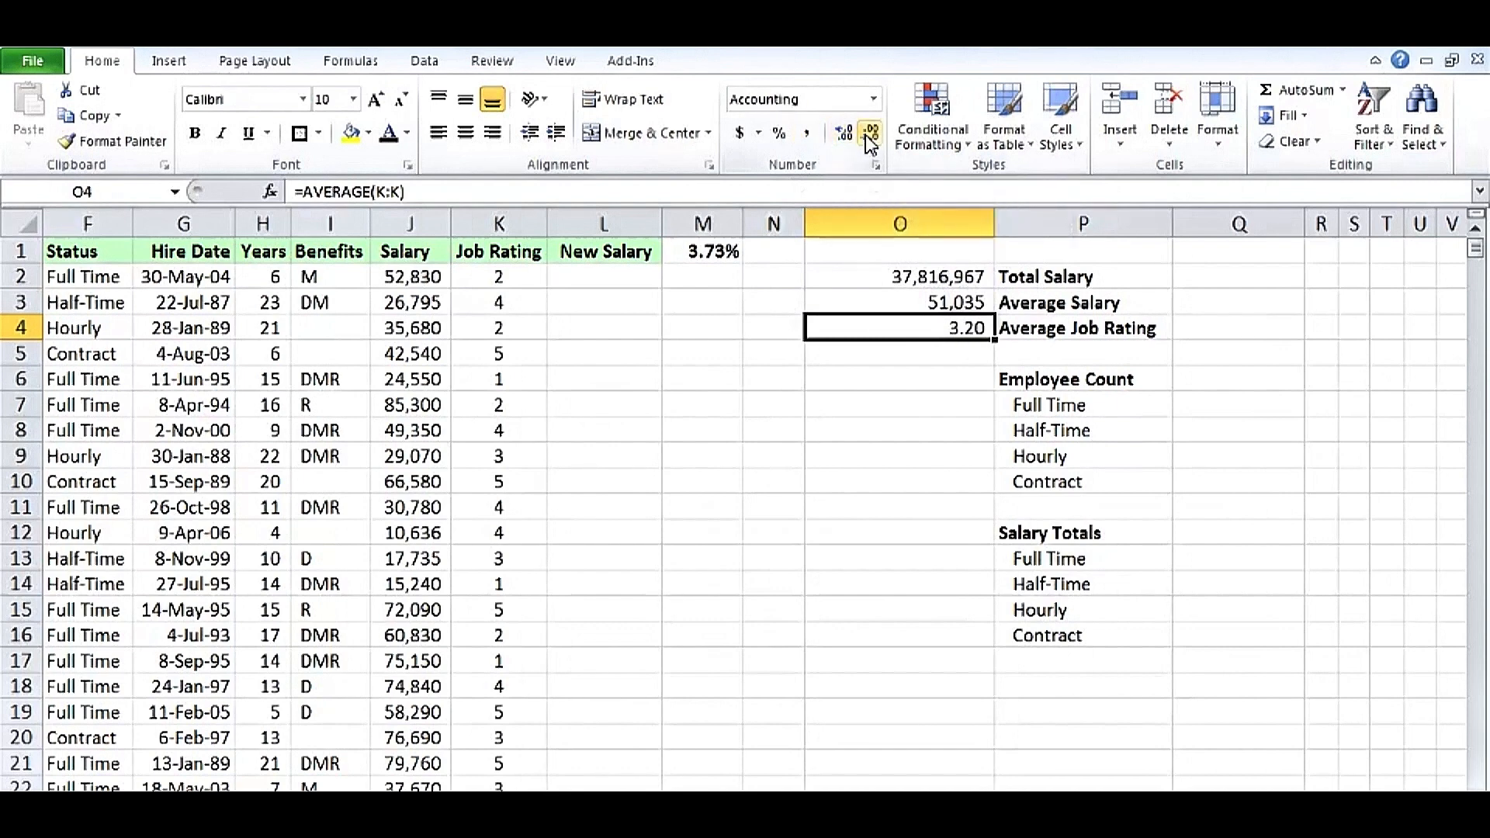
click(869, 140)
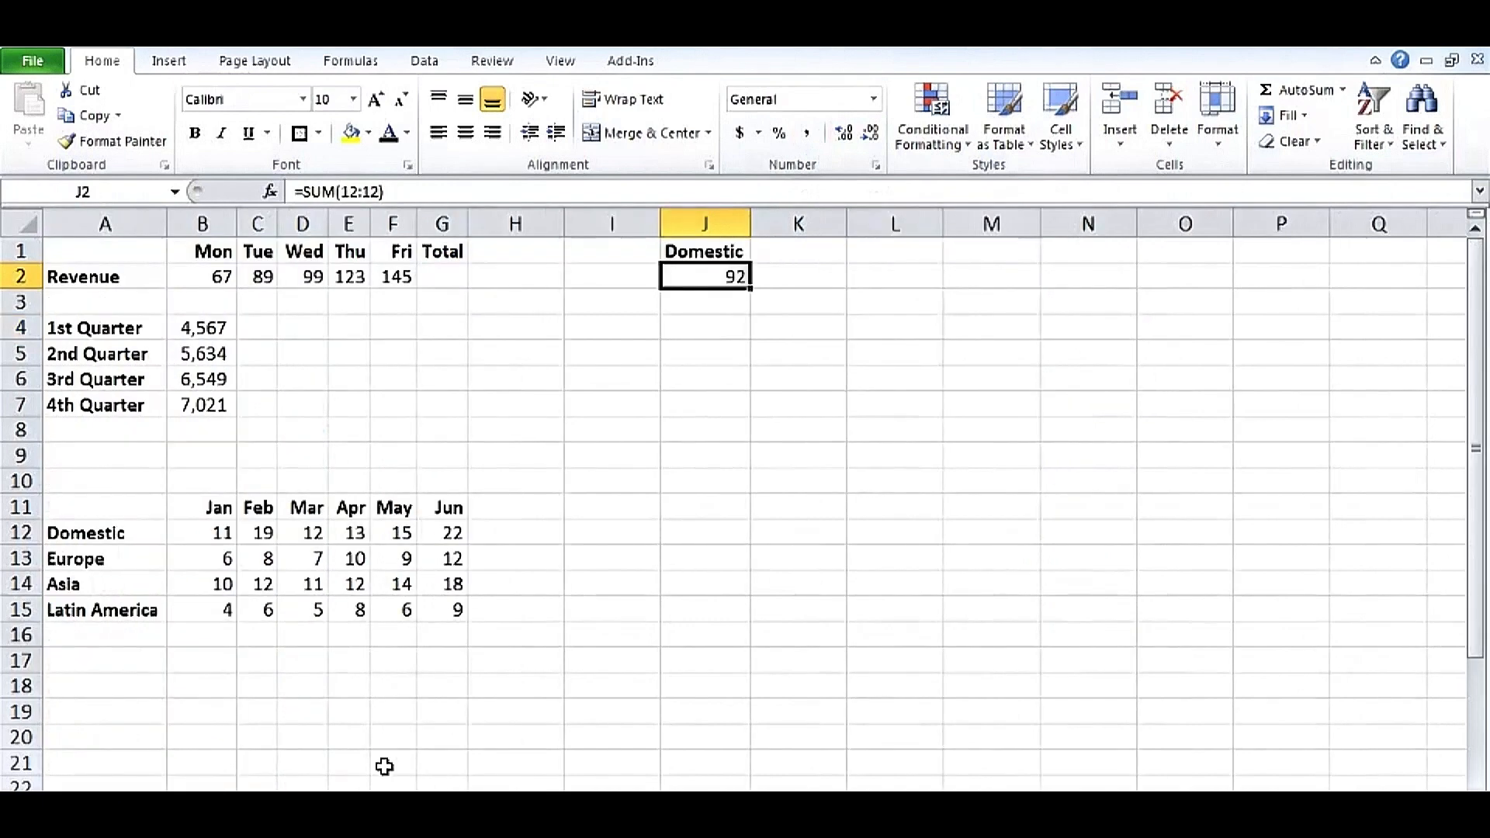
Examine the row-sum formula =SUM(12:12) in J2 on the other worksheet, then return to the salary sheet.
double_click(715, 276)
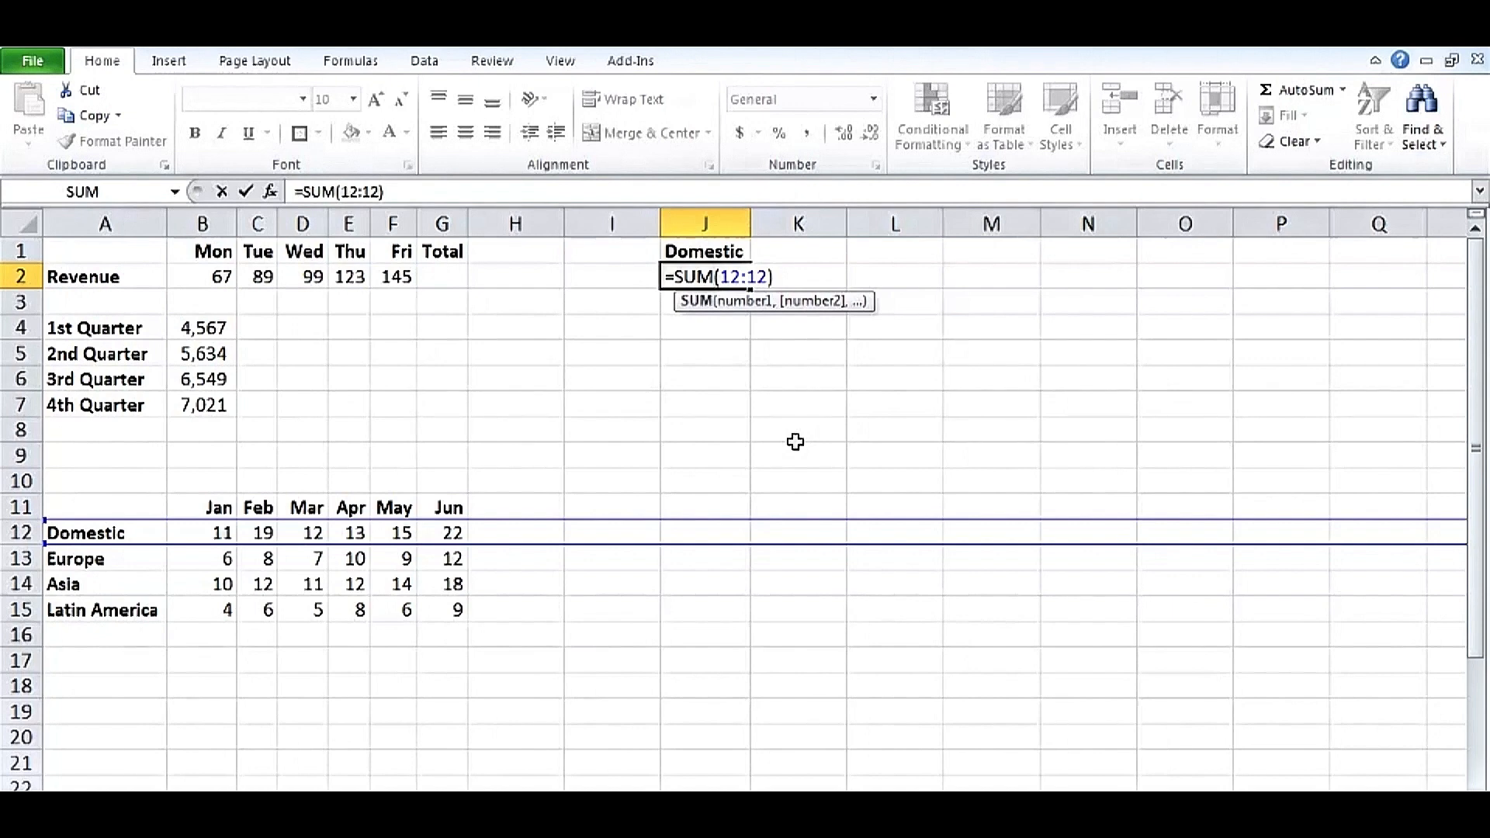
key(ctrl+Return)
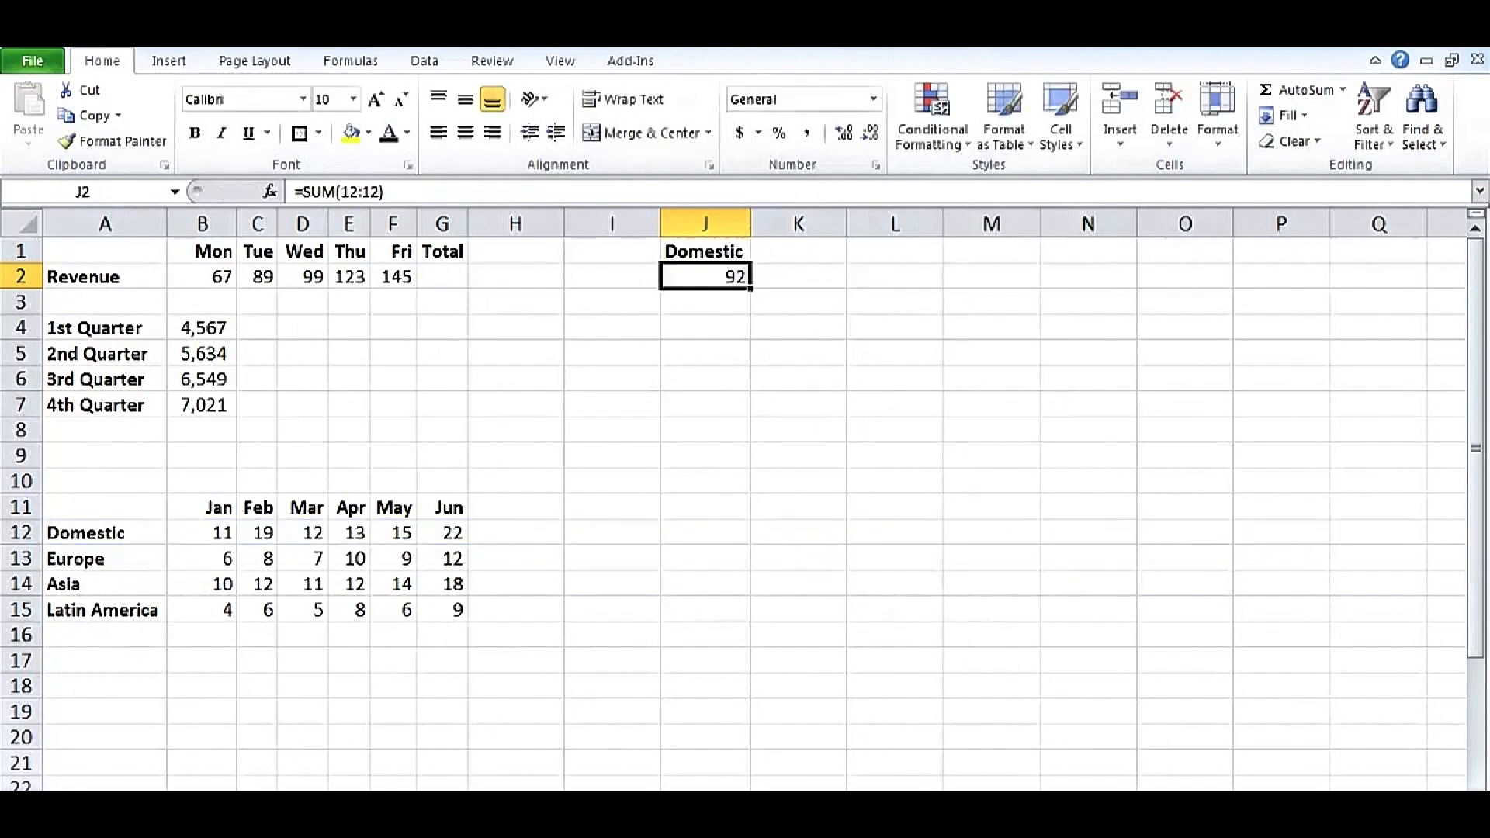
click(435, 807)
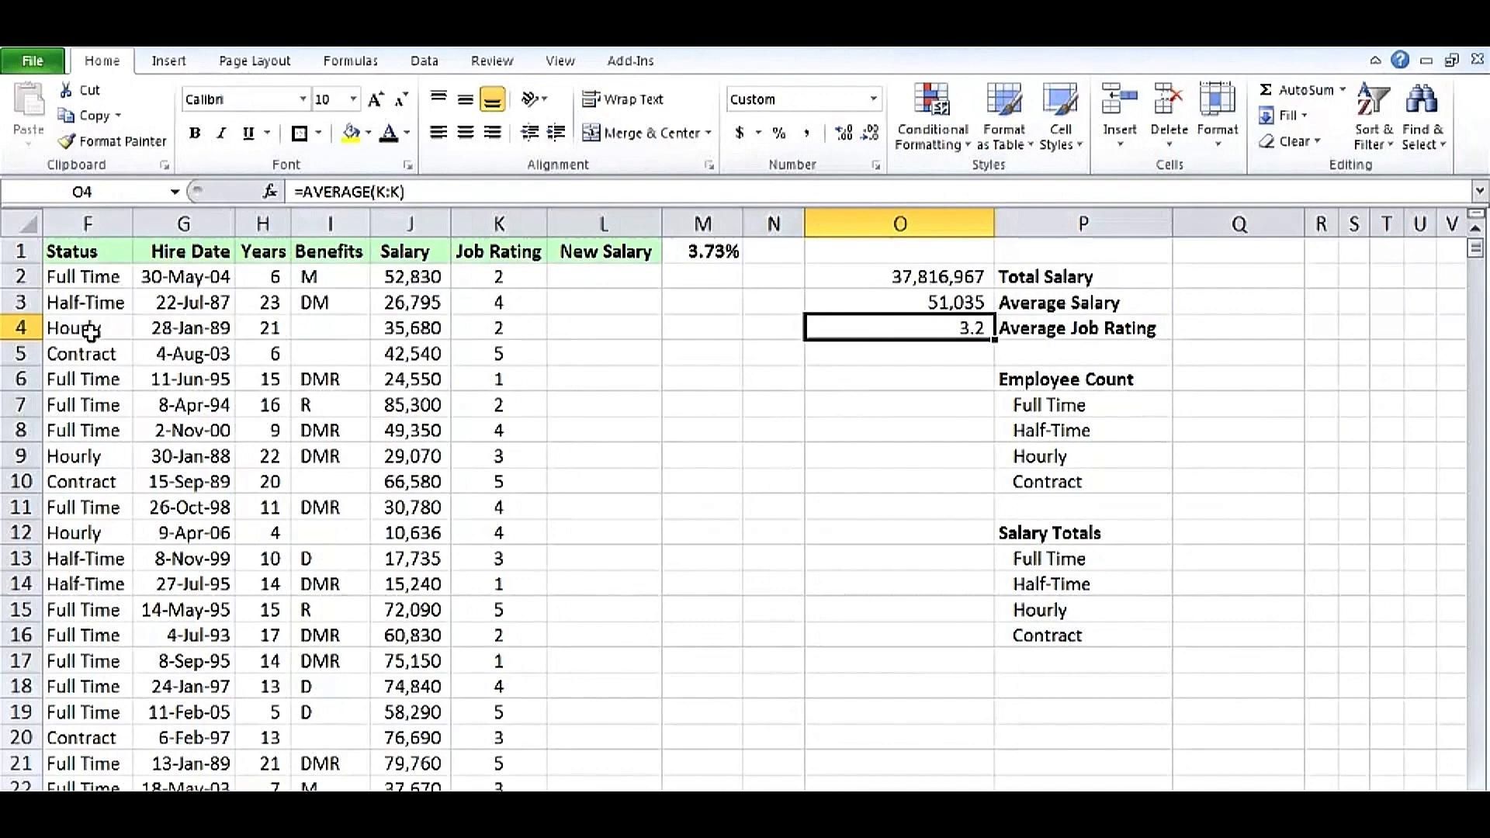
Enter =COUNTIF(F:F,P7) in O7 to count Full Time employees and fill it down through the Contract row.
click(857, 405)
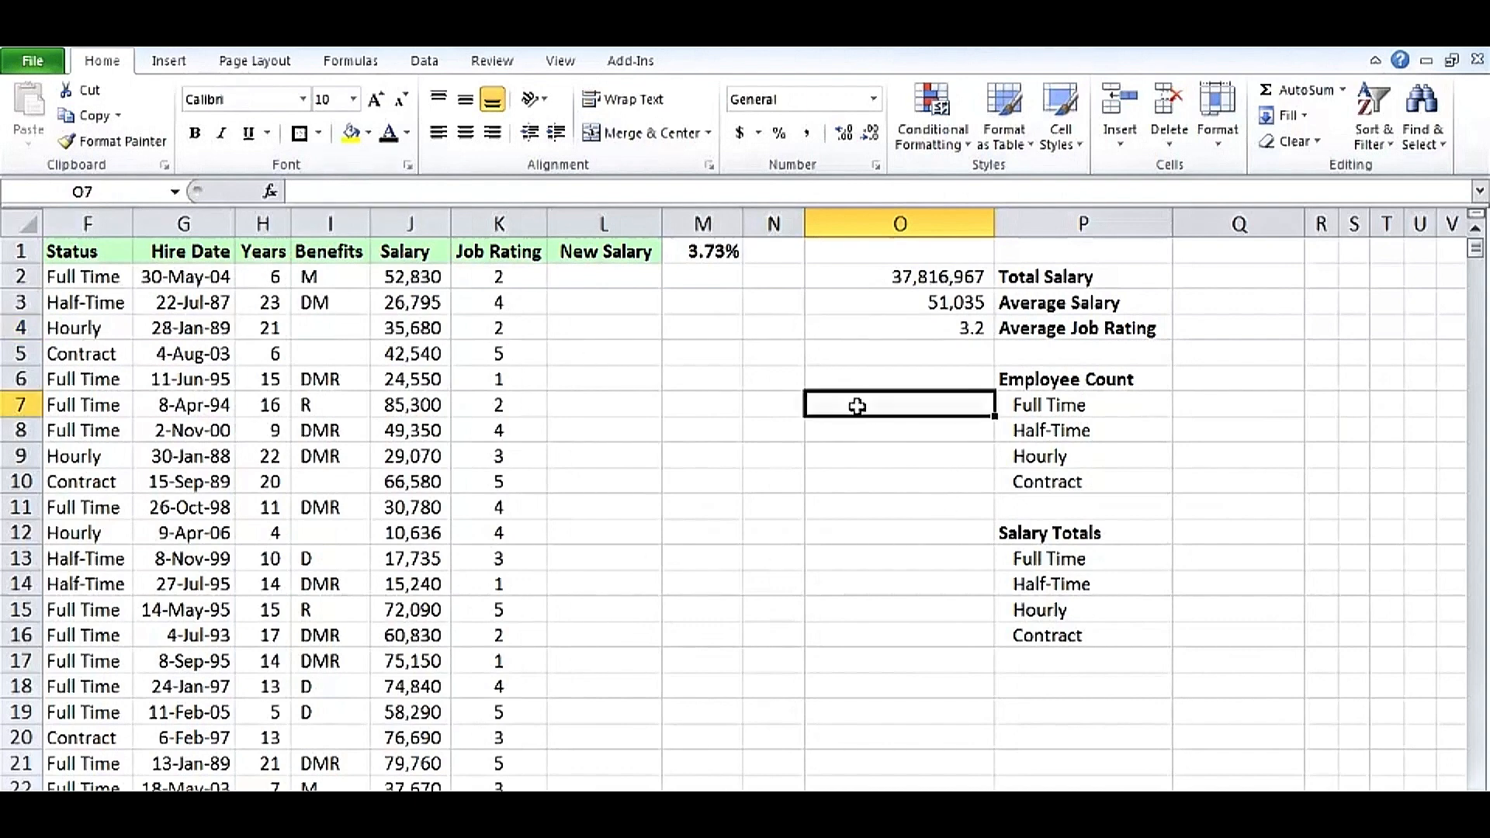
text(=)
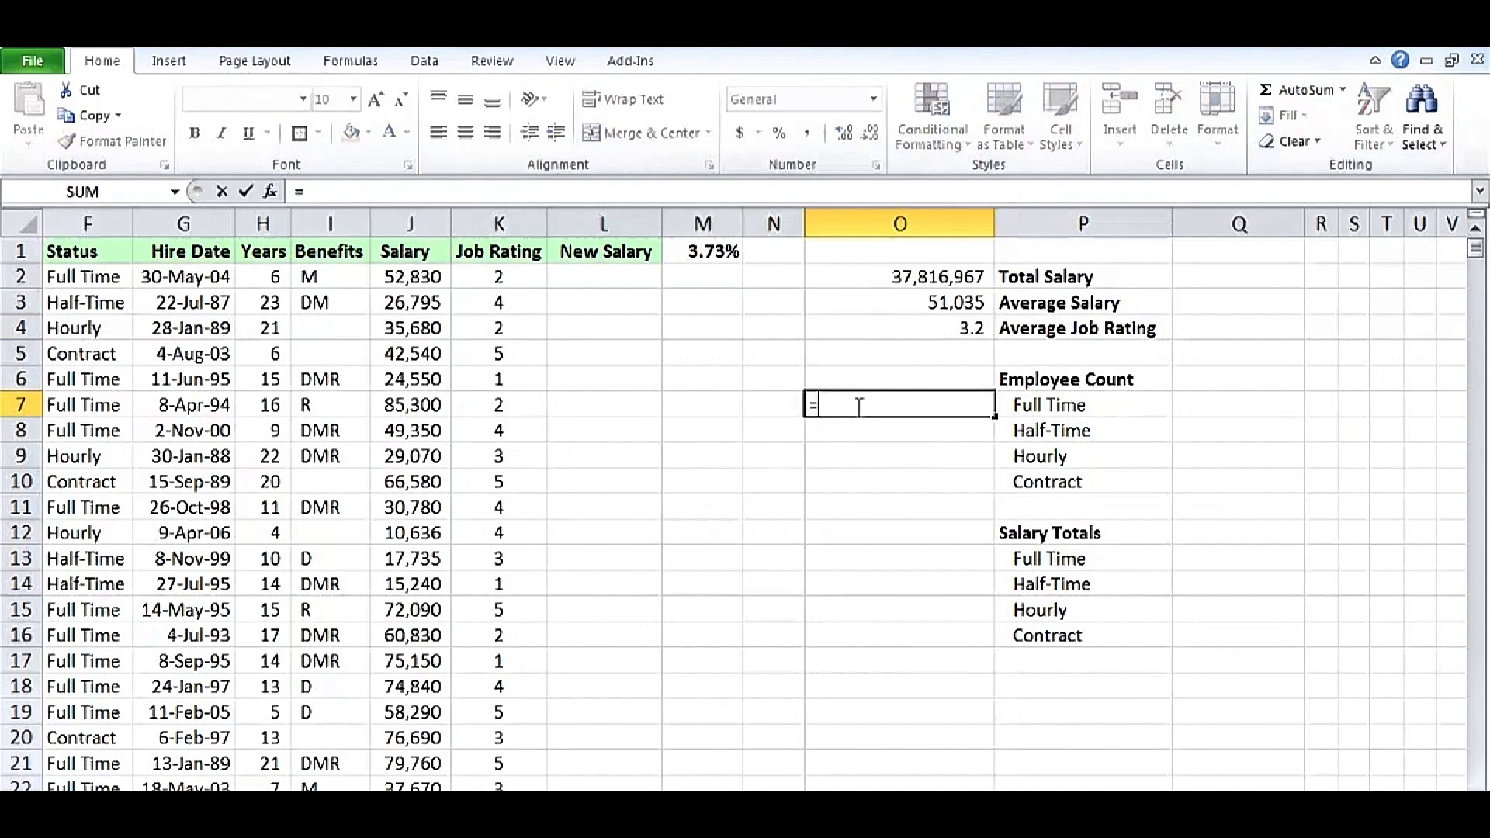
text(coun)
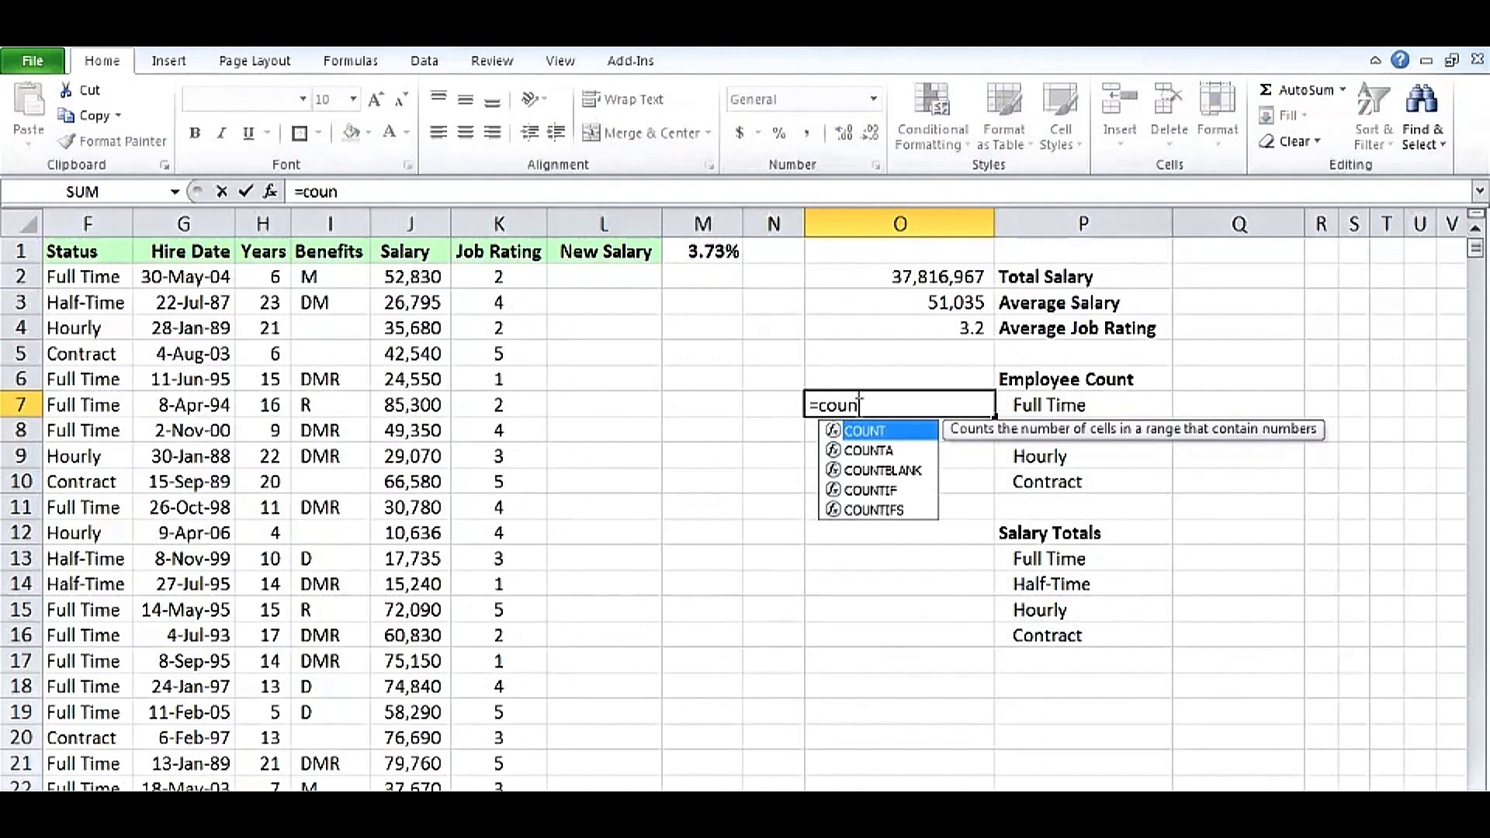
text(tif()
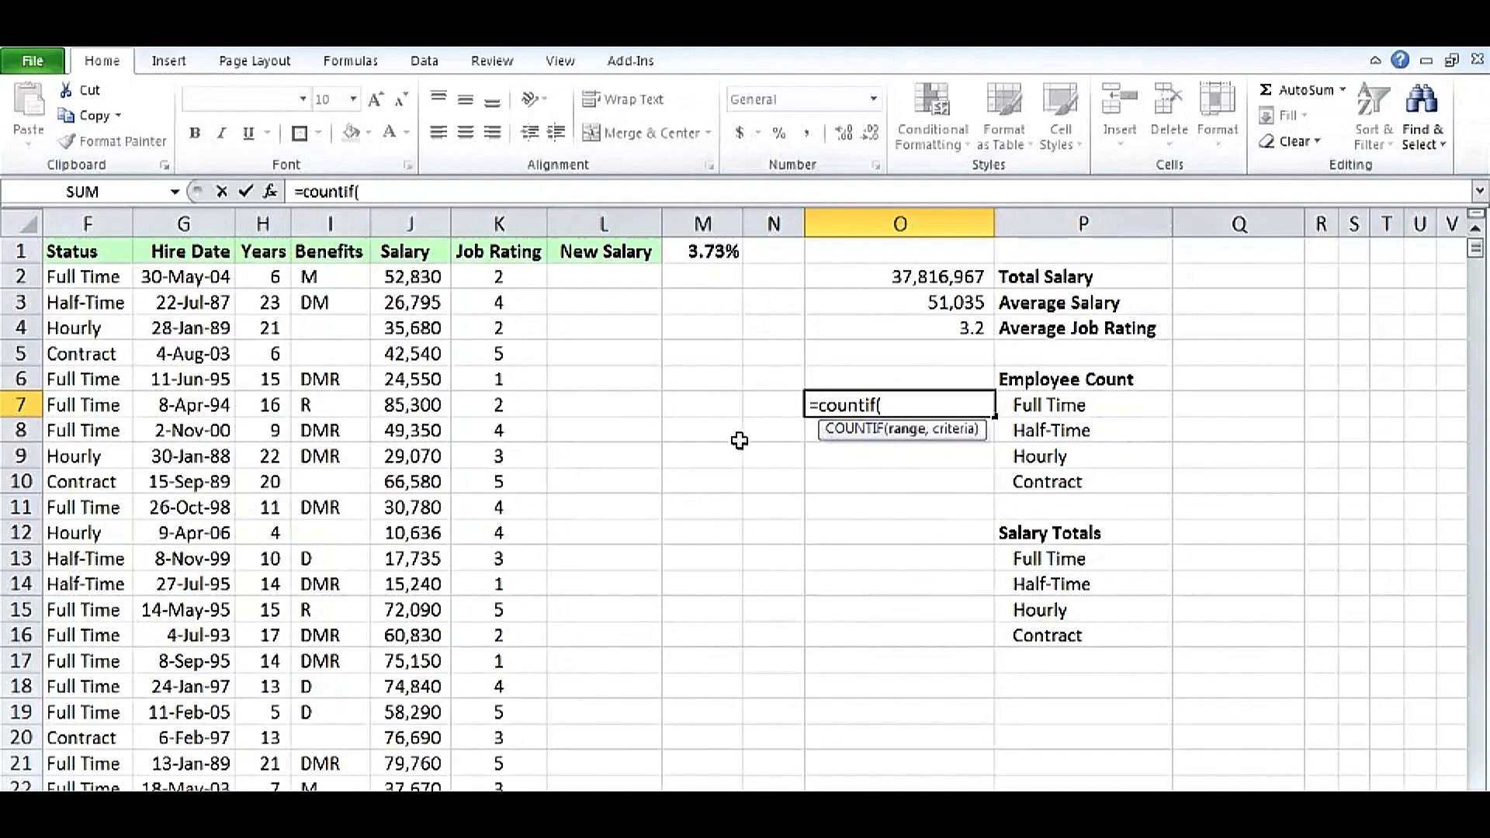
click(90, 224)
text(,)
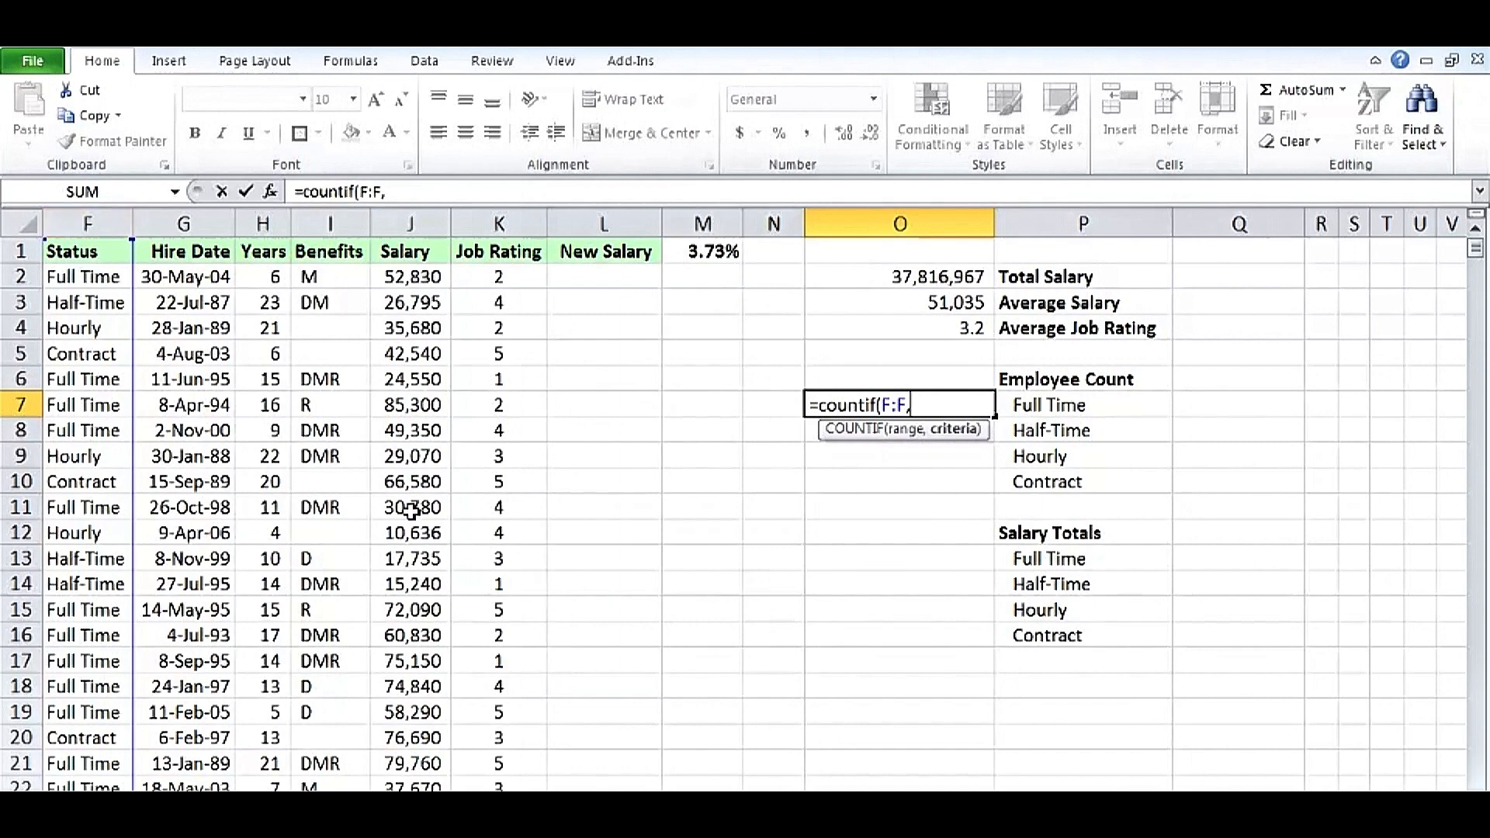
click(1068, 404)
key(ctrl+Return)
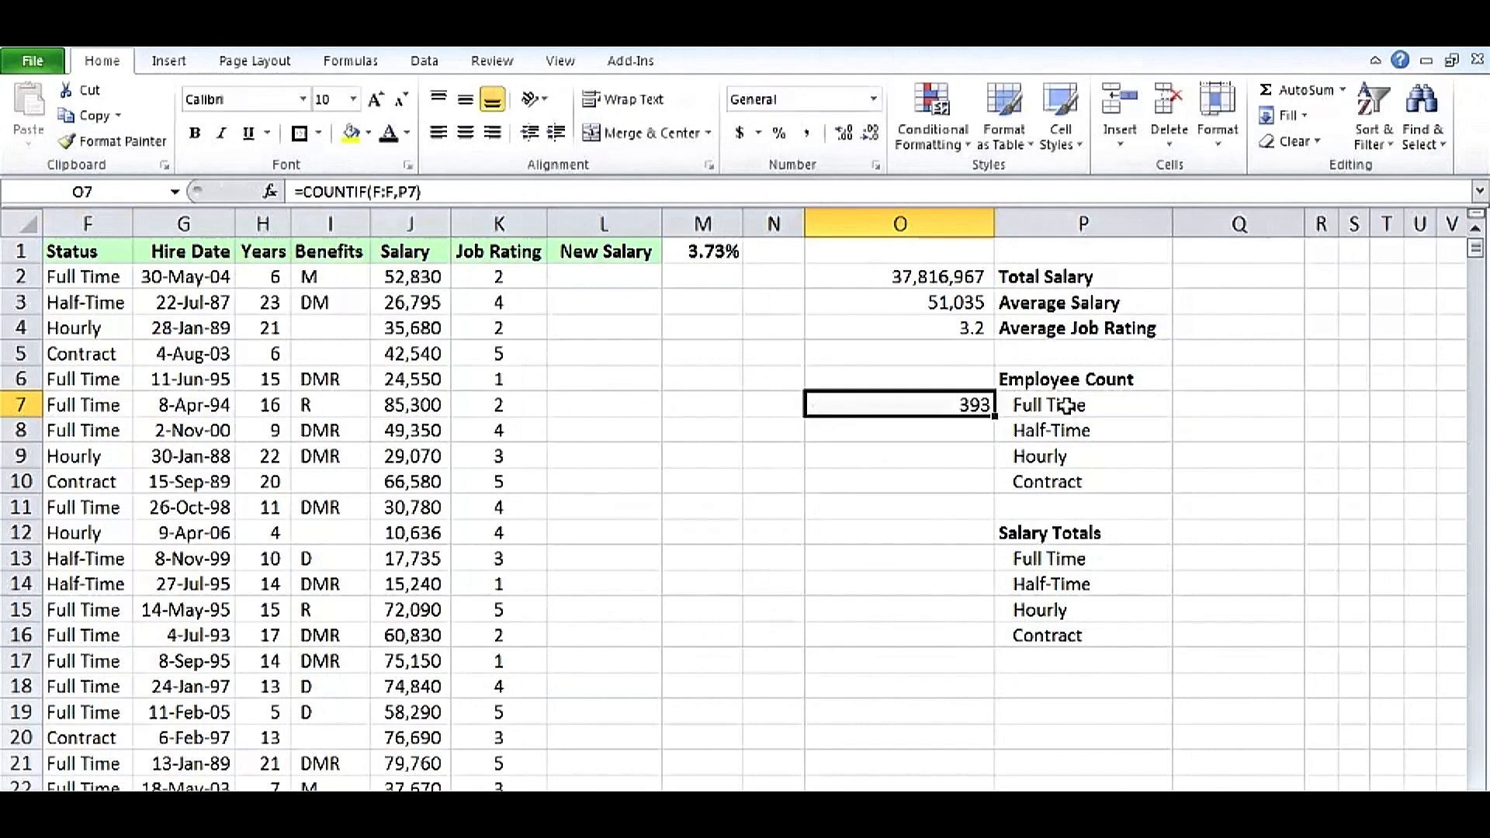
double_click(995, 416)
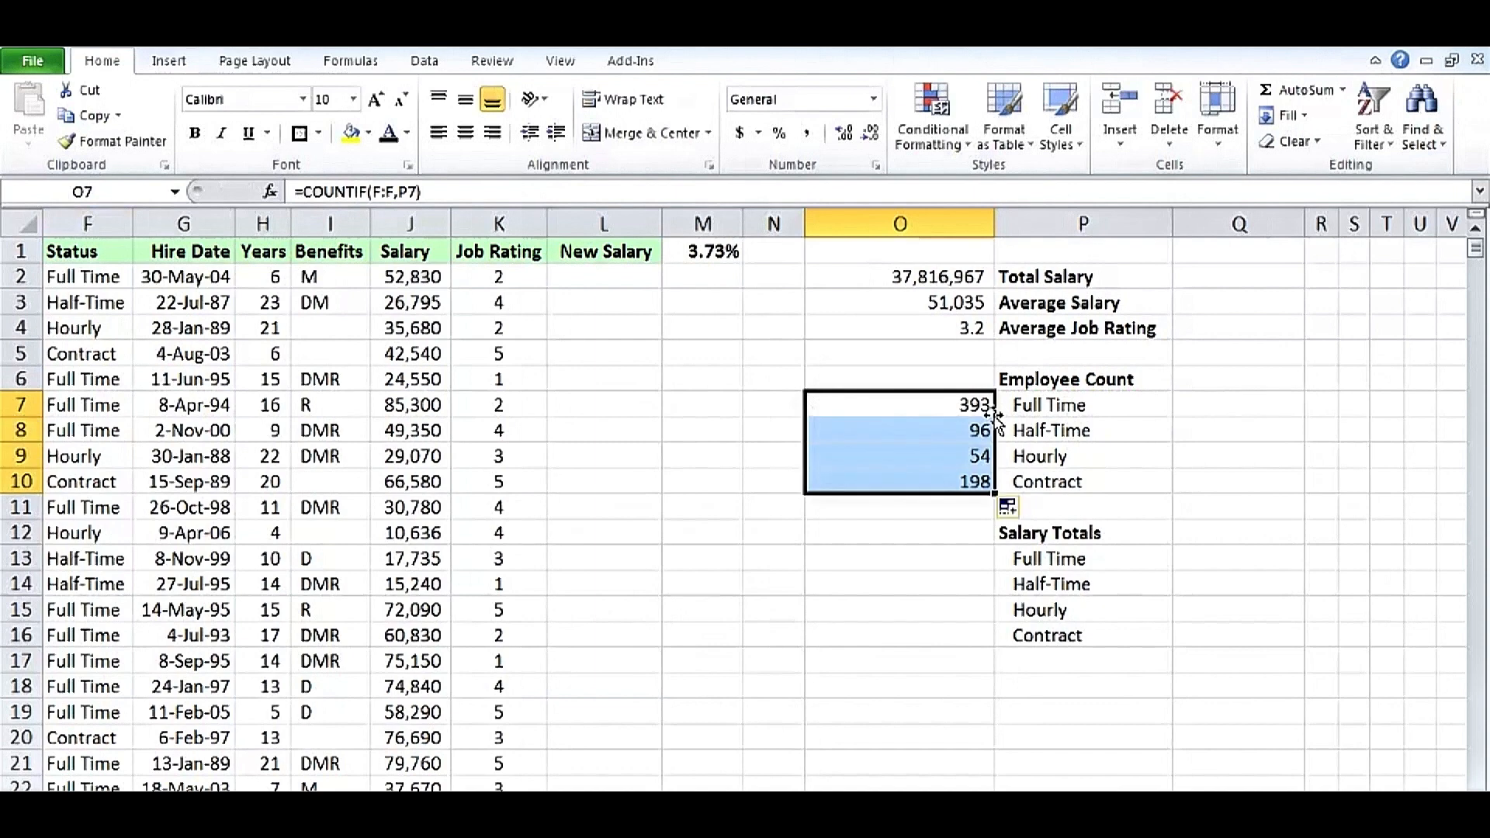
Inspect the copied COUNTIF formulas in O9 and O10.
double_click(930, 457)
key(Escape)
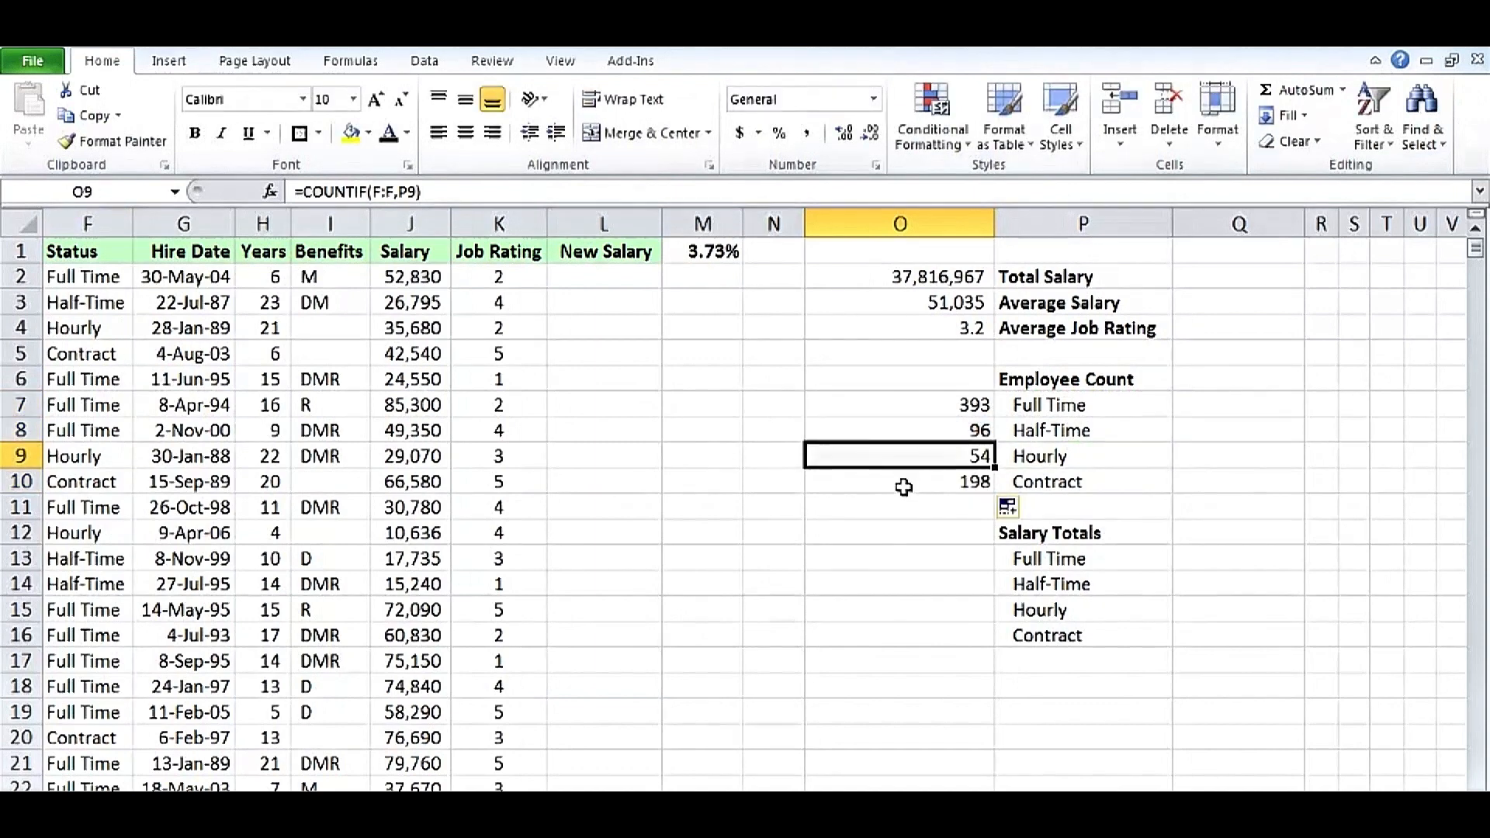
double_click(905, 483)
key(Escape)
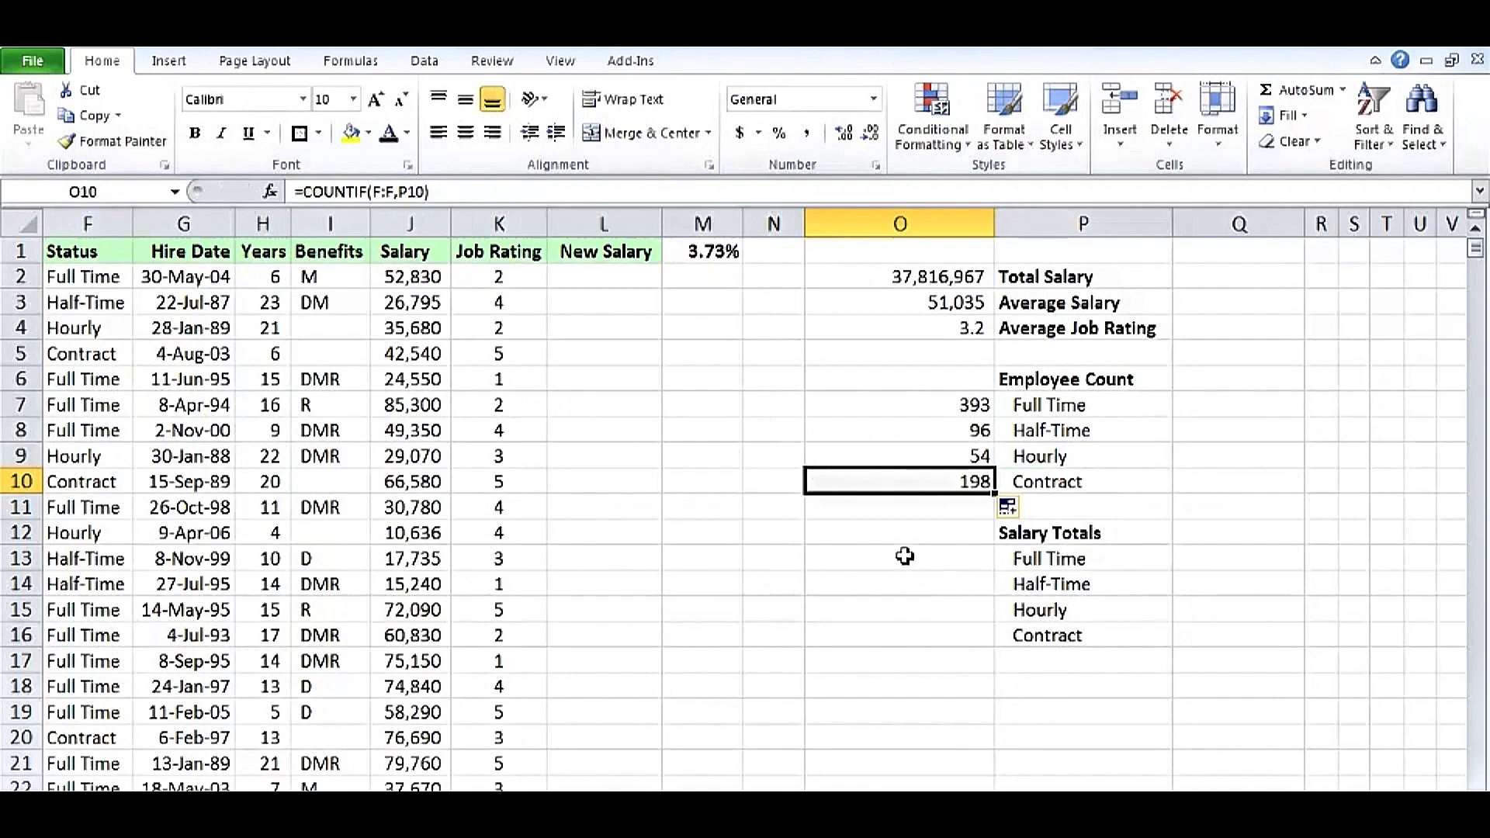
Enter =SUMIF(F:F,P13,J:J) into all of O13:O16 at once to total salaries per status.
drag(905, 556, 913, 630)
text(=s)
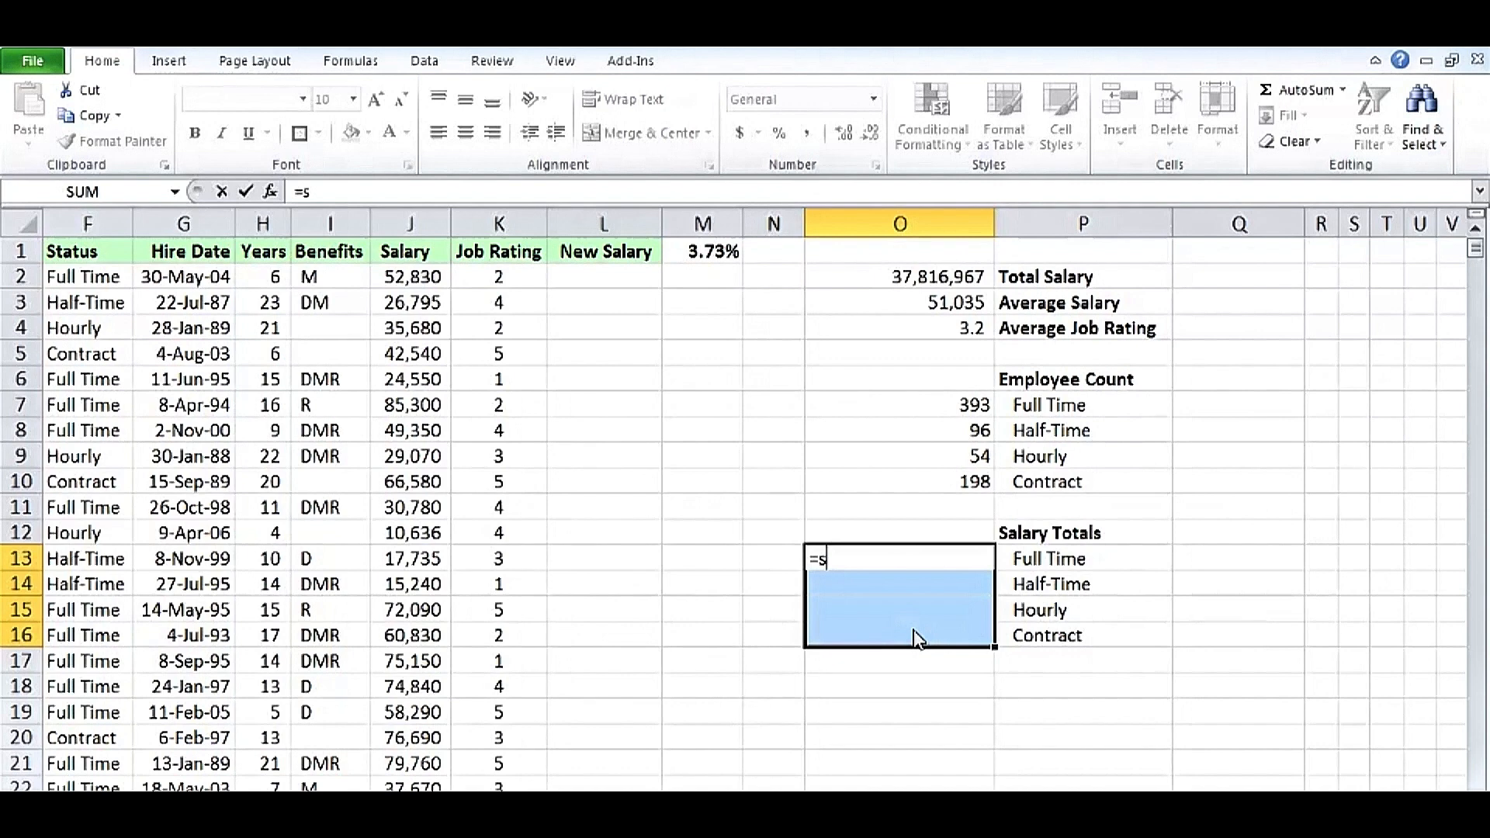
text(umi)
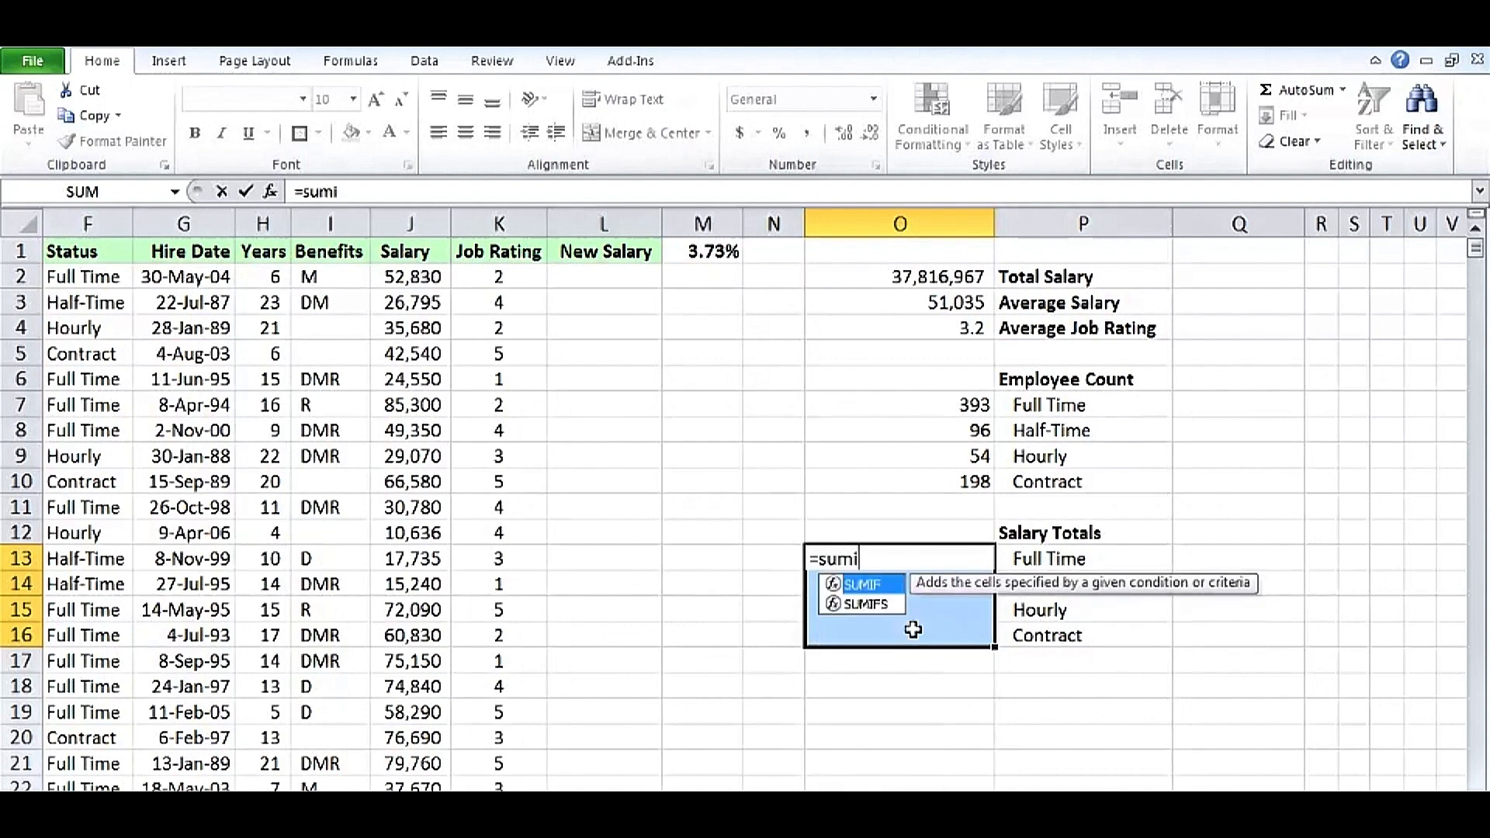
text(f()
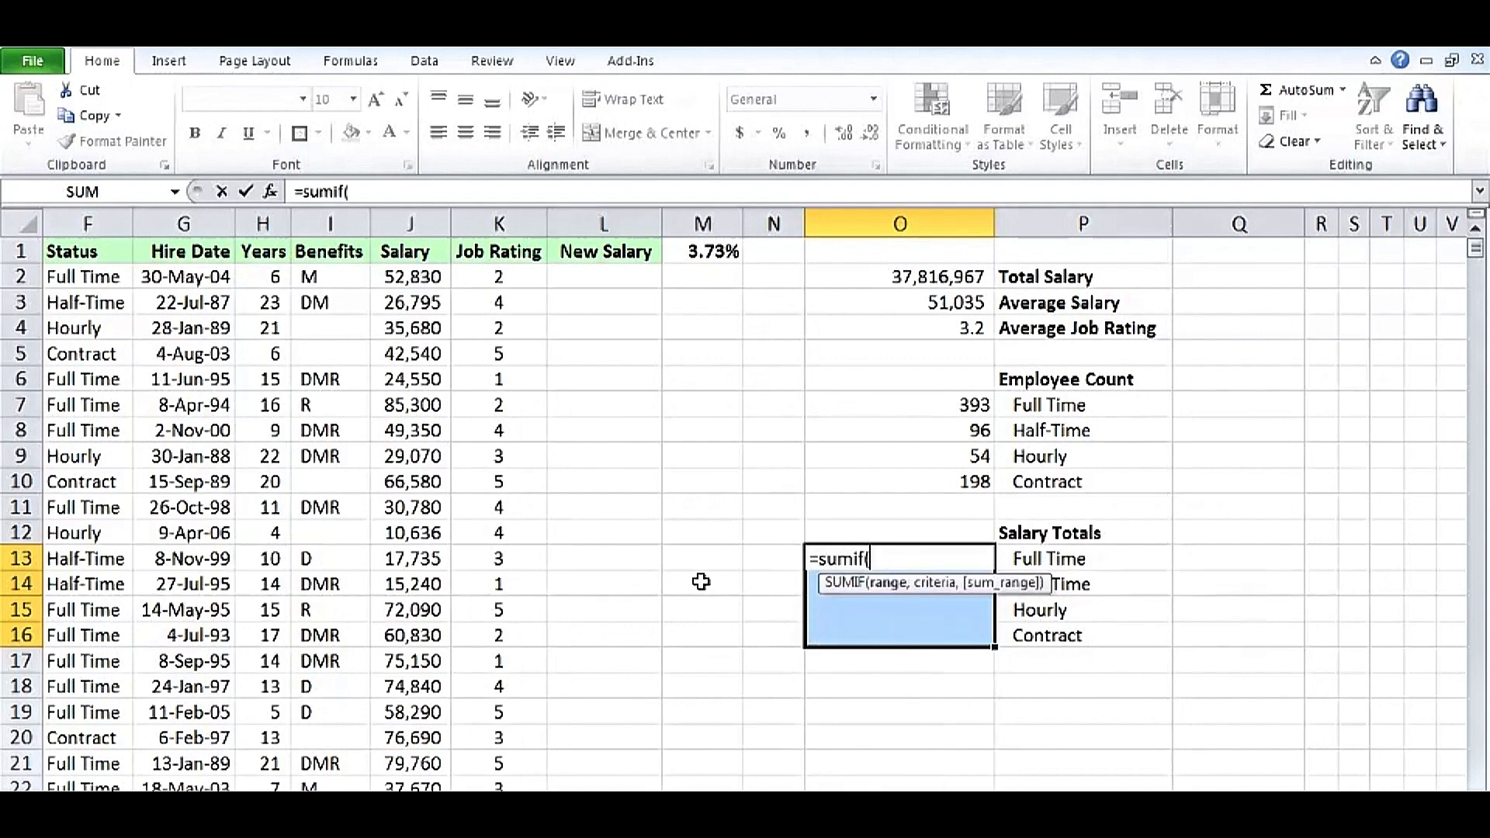
click(101, 223)
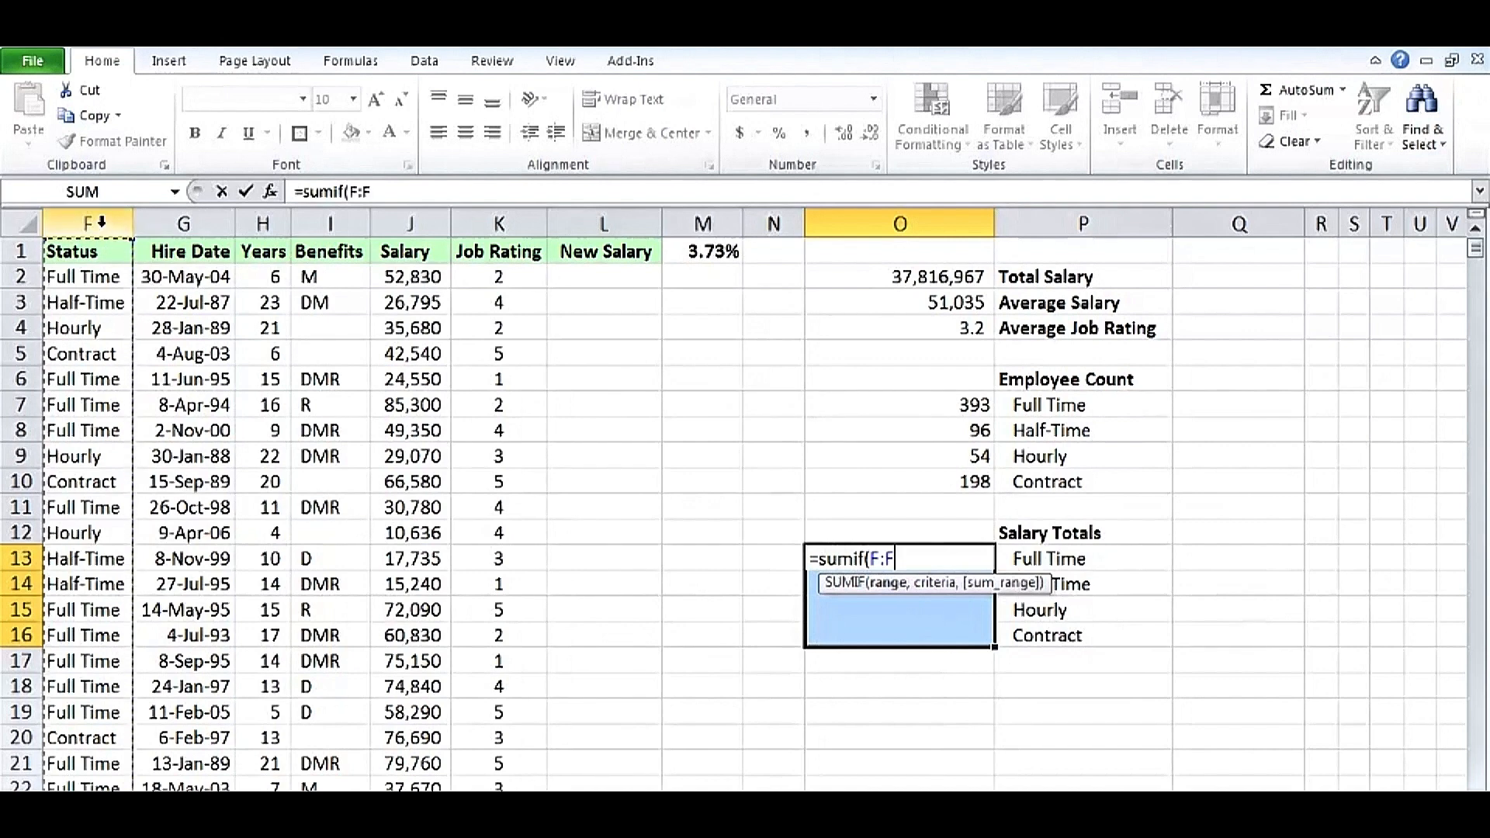
text(,)
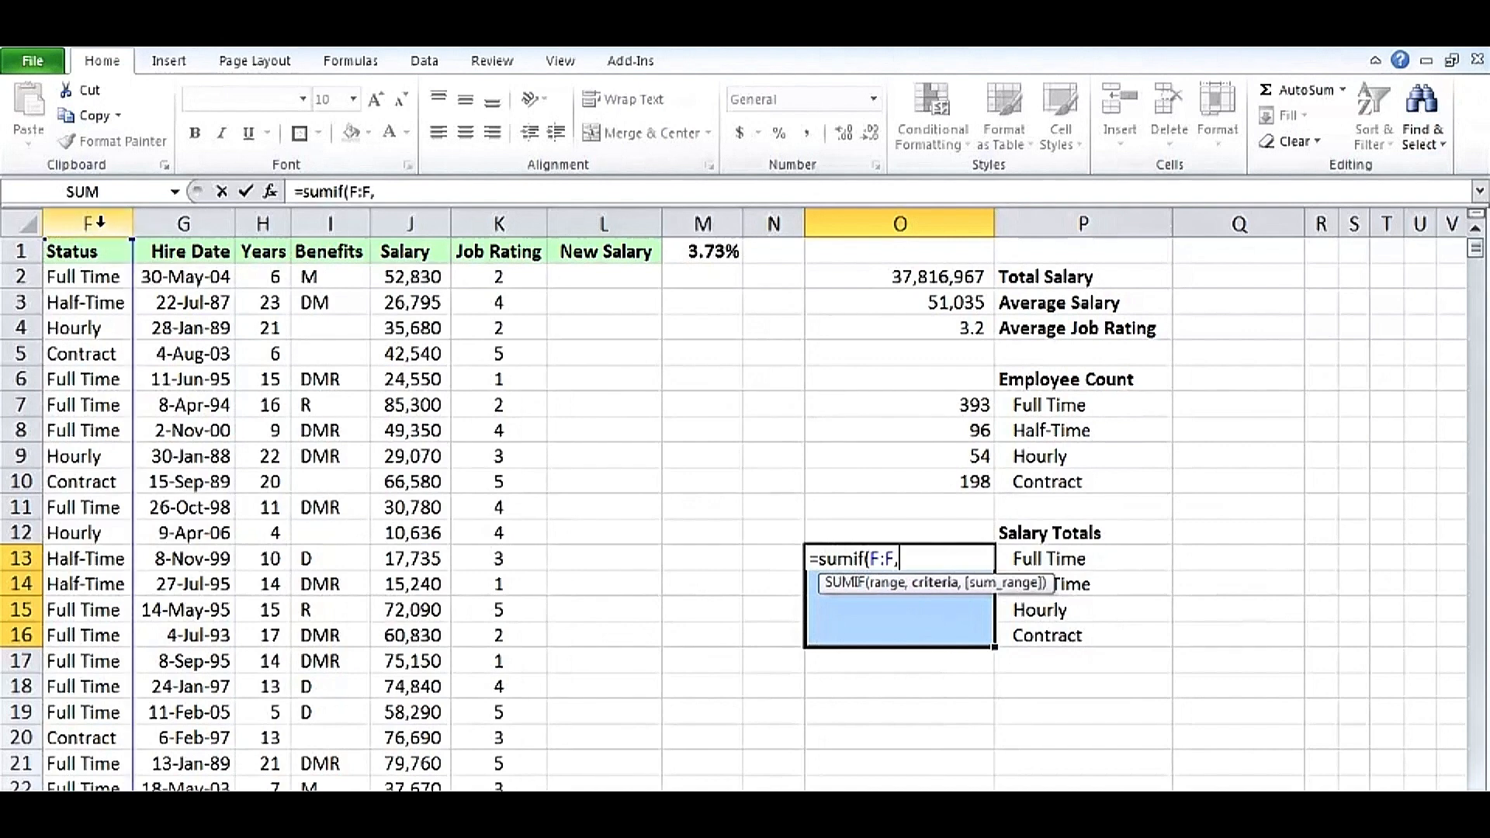
click(1039, 559)
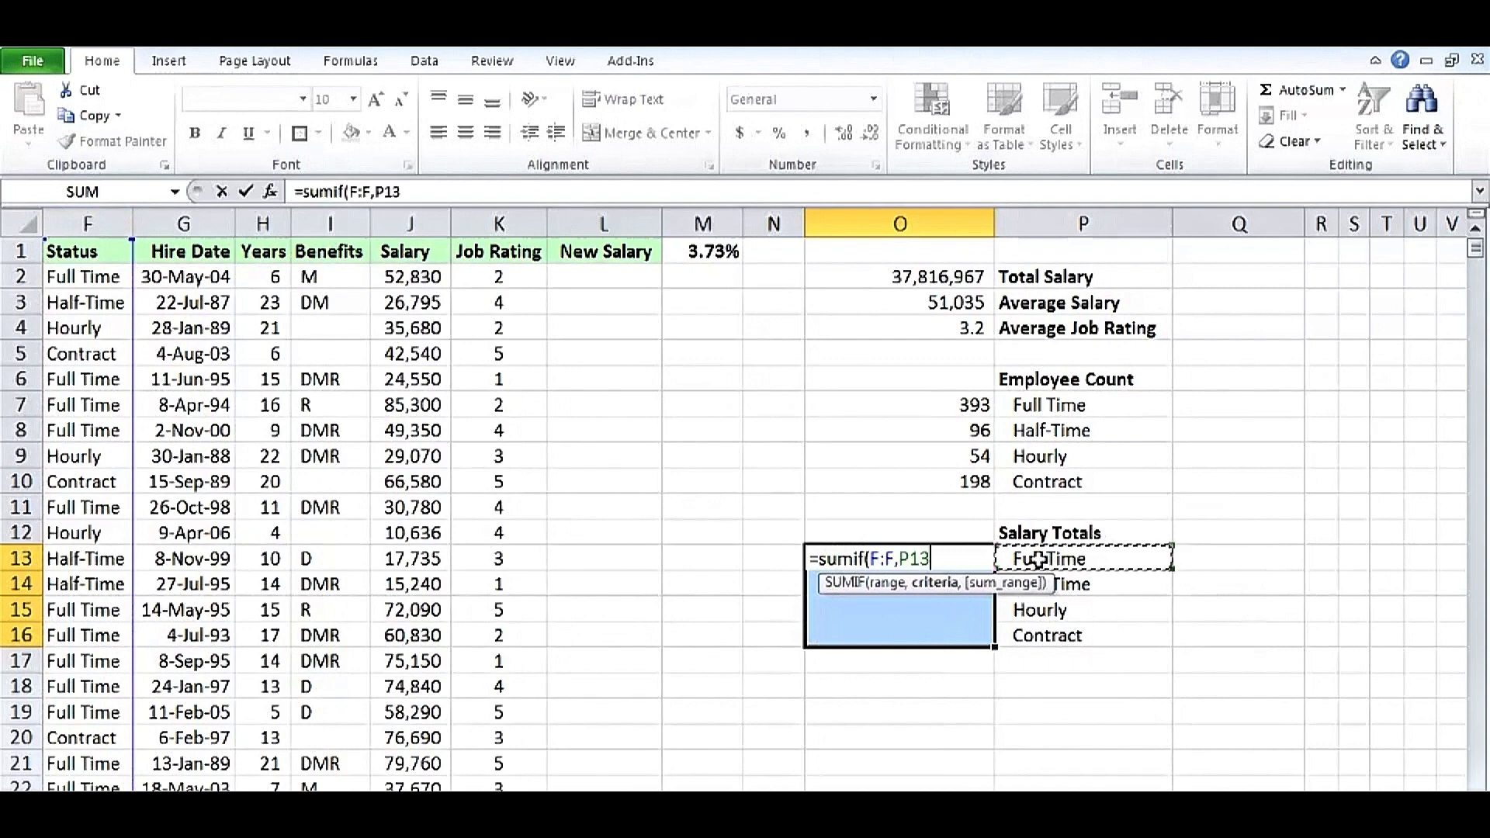
text(,)
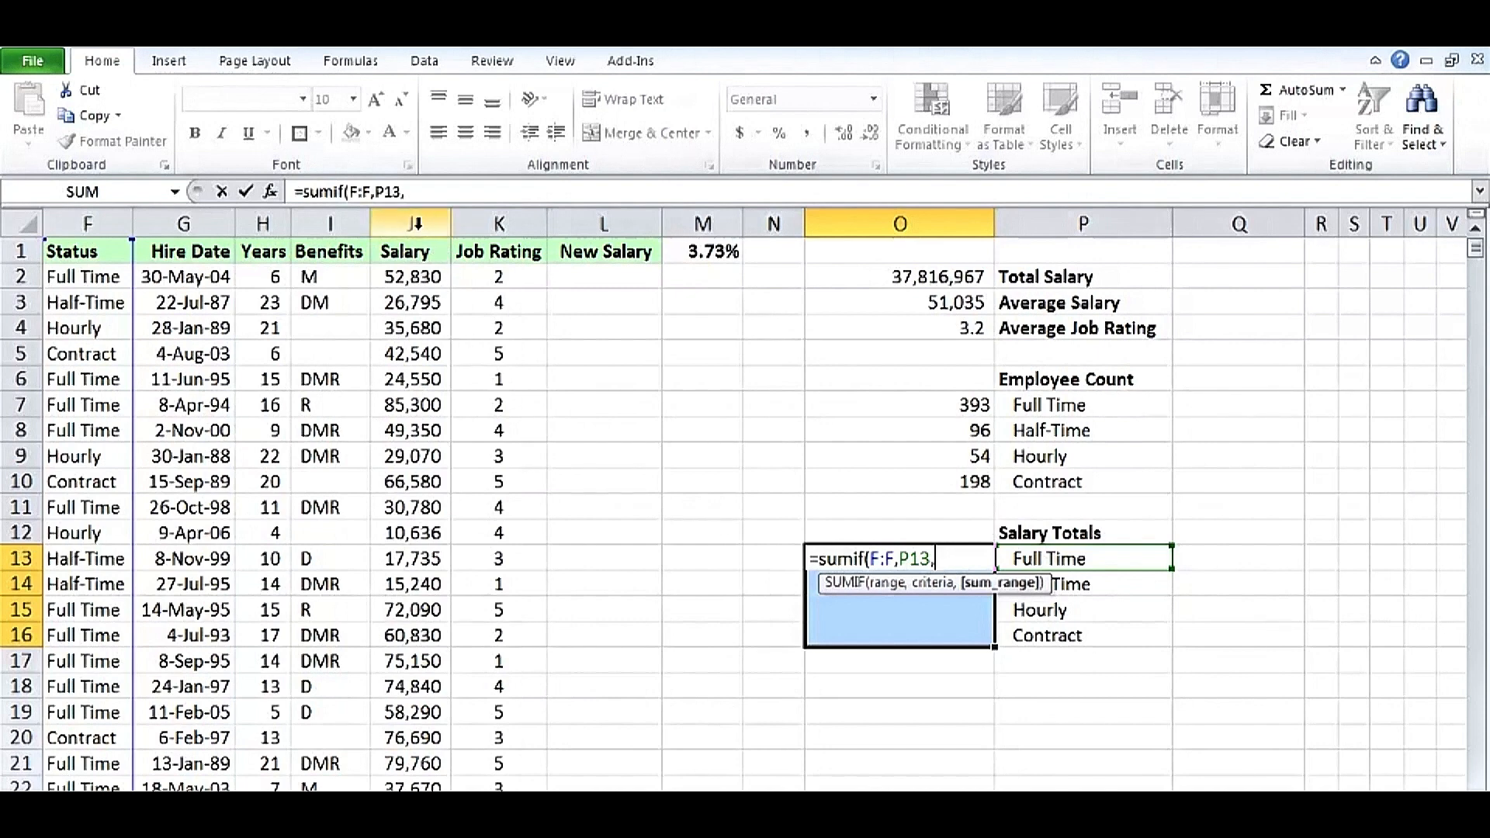
click(416, 224)
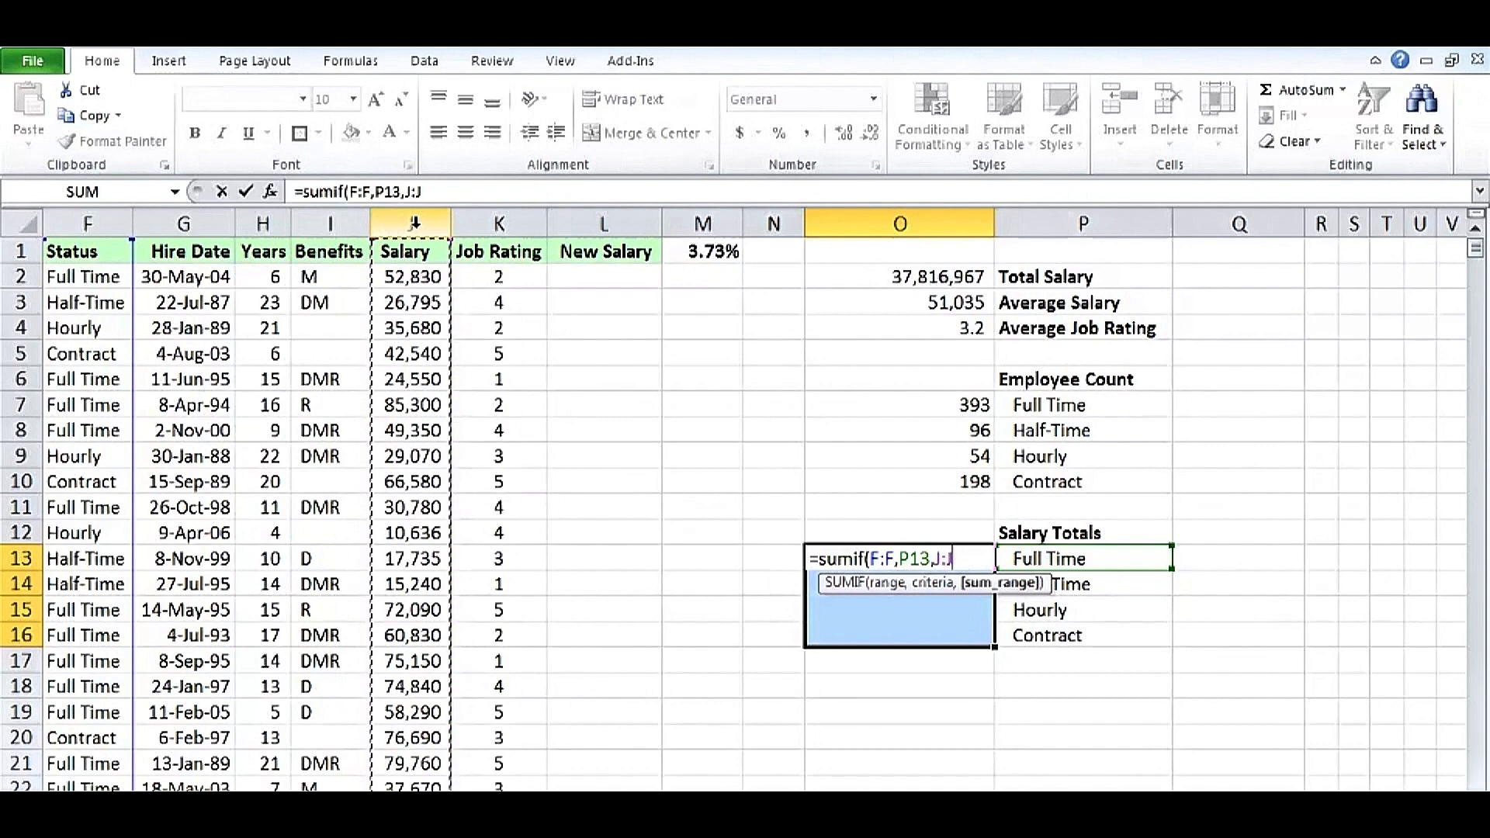
key(ctrl+Return)
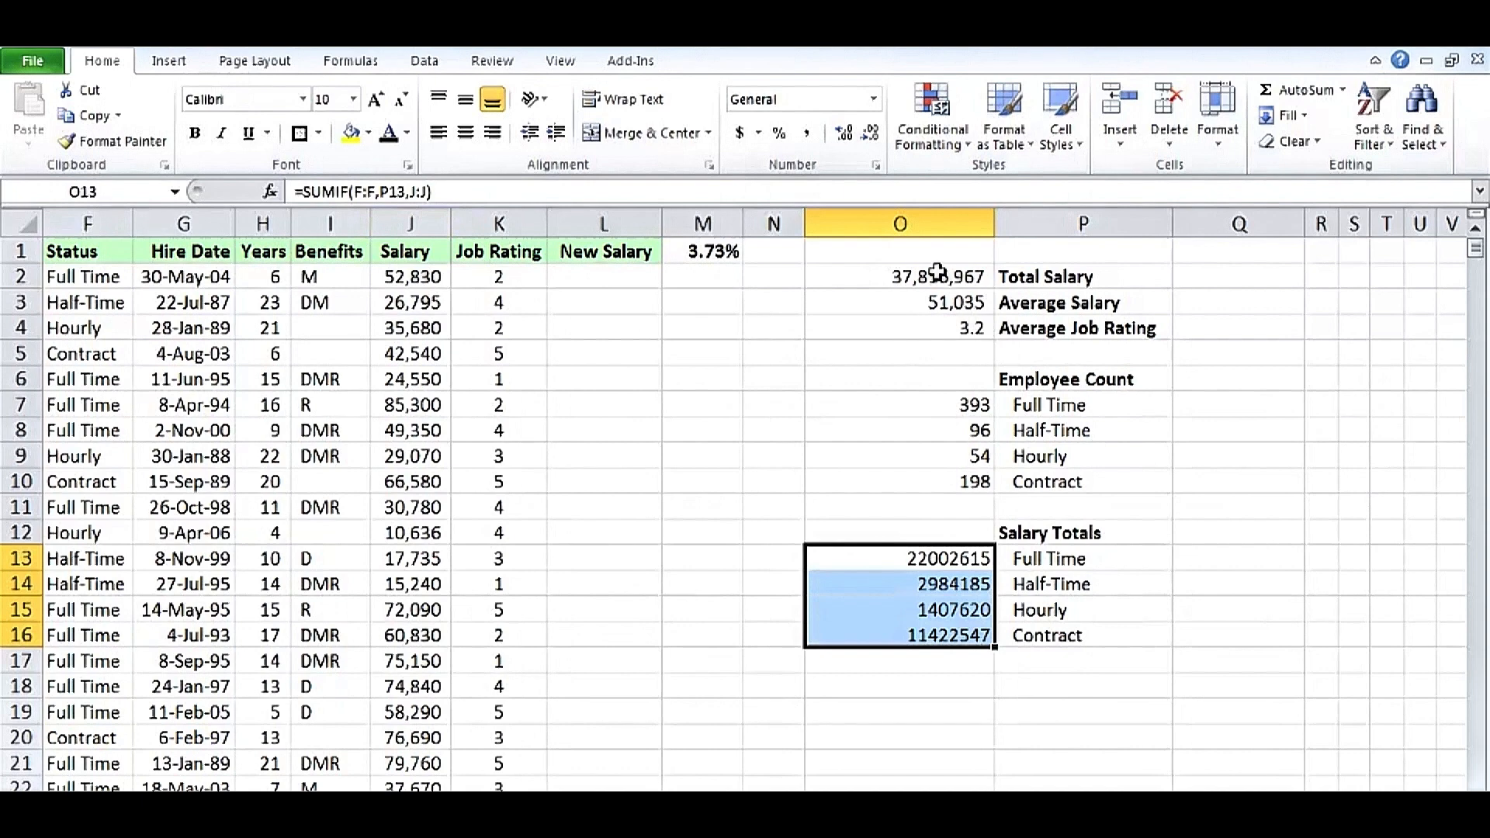
Format the salary totals with comma style and no decimal places.
click(808, 137)
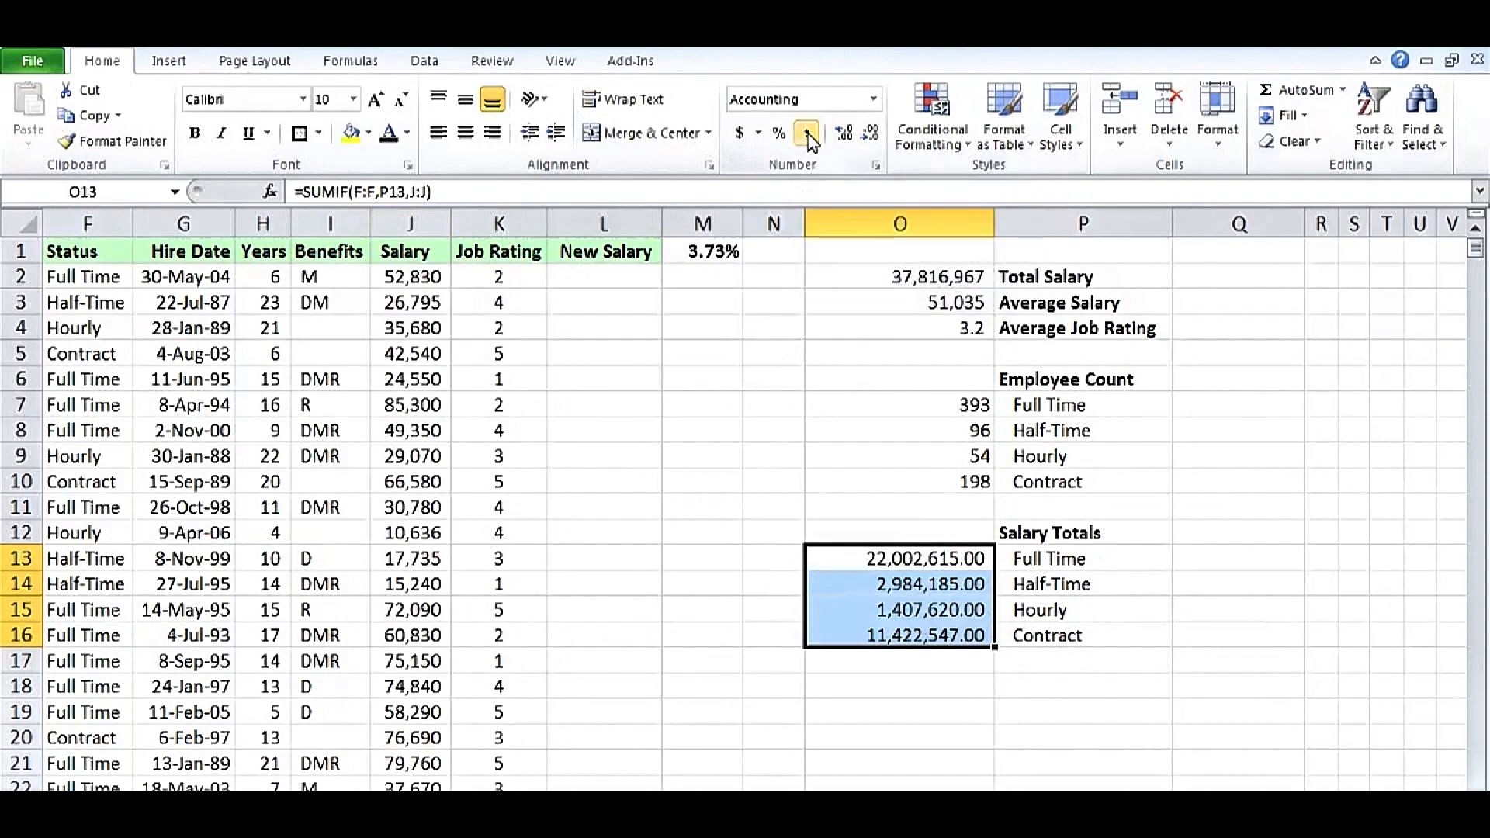
click(871, 136)
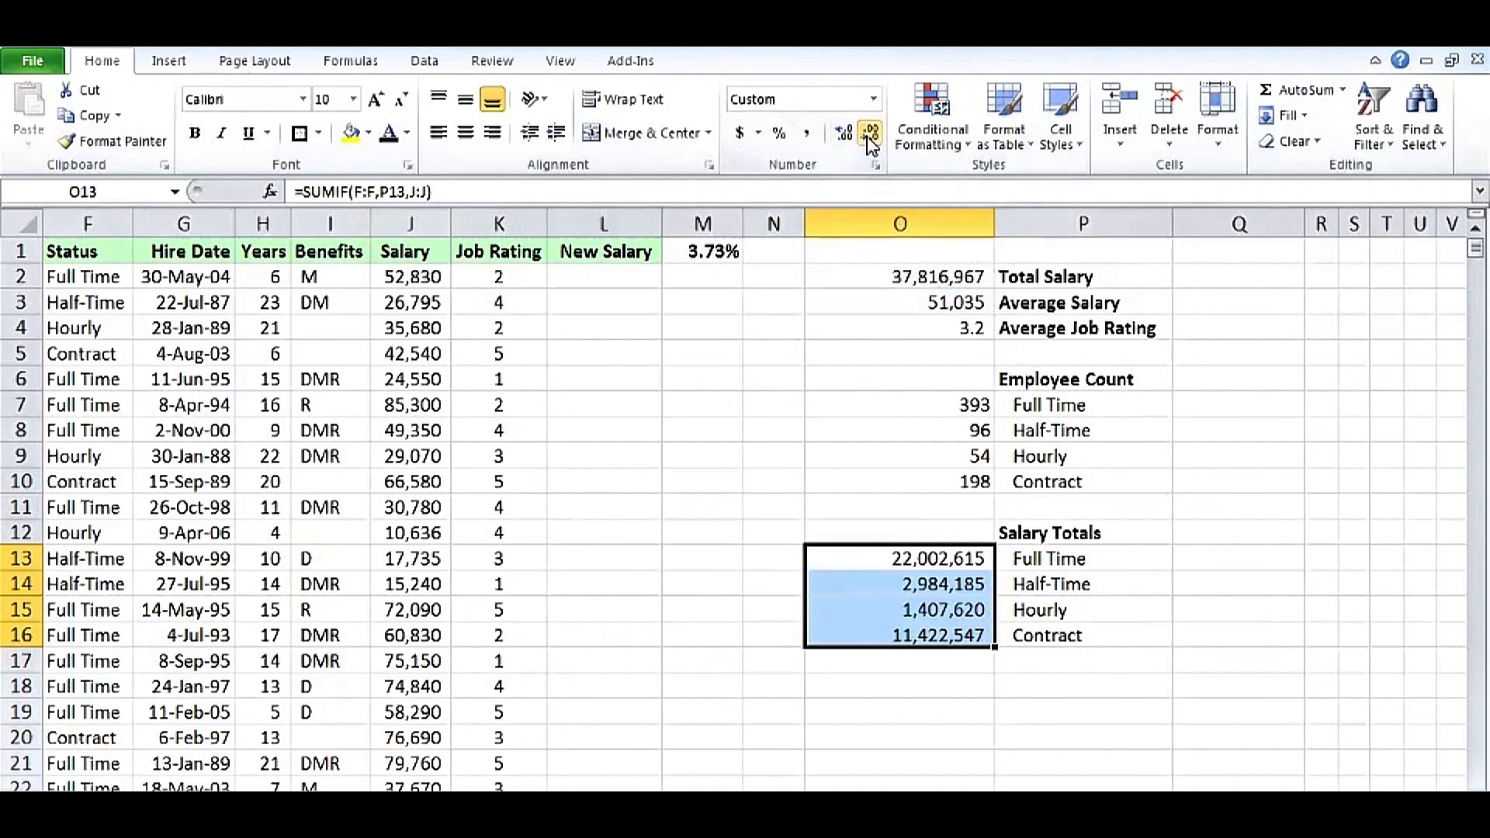
click(865, 559)
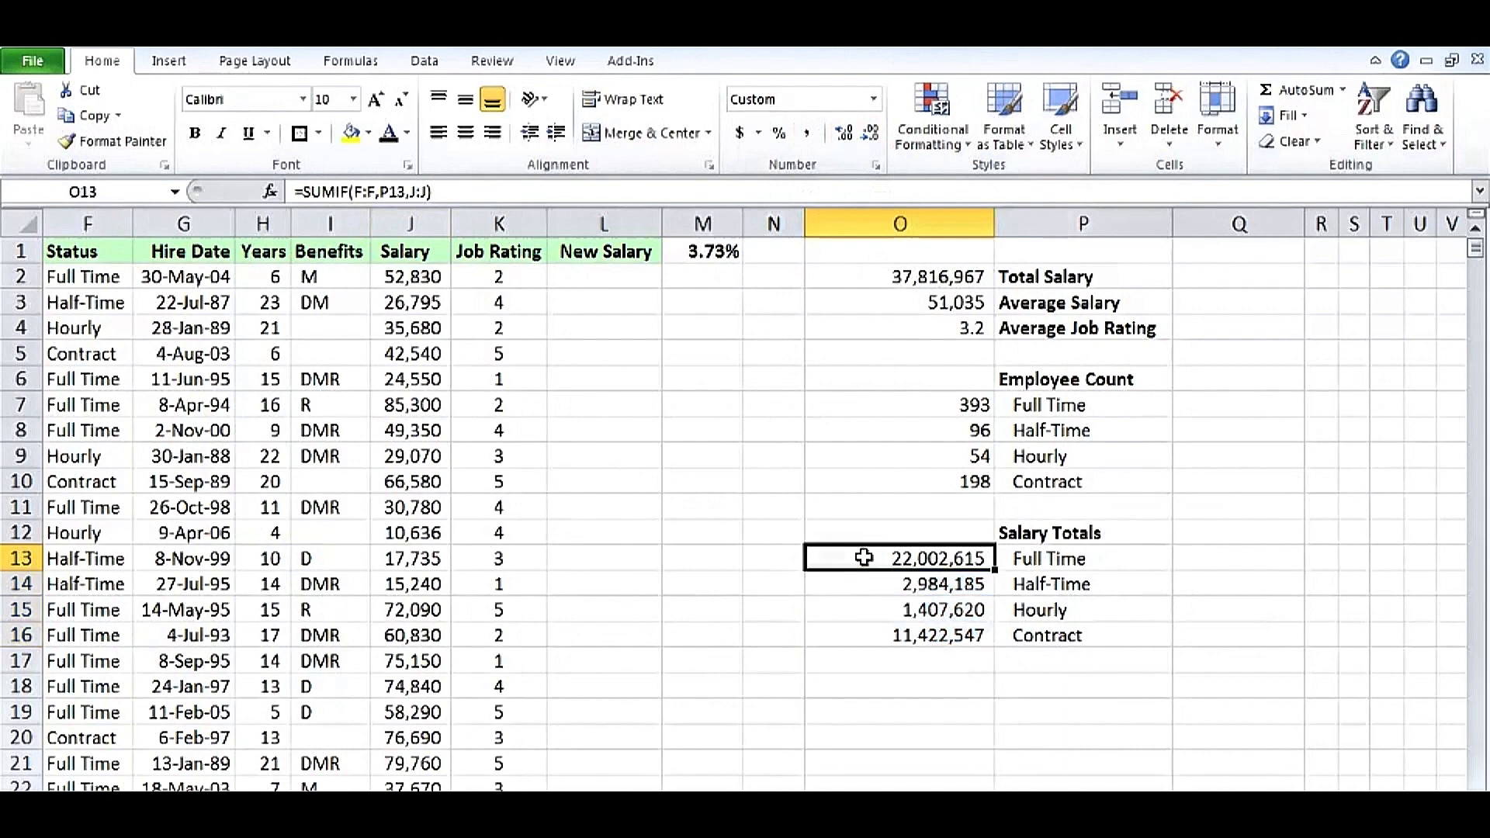